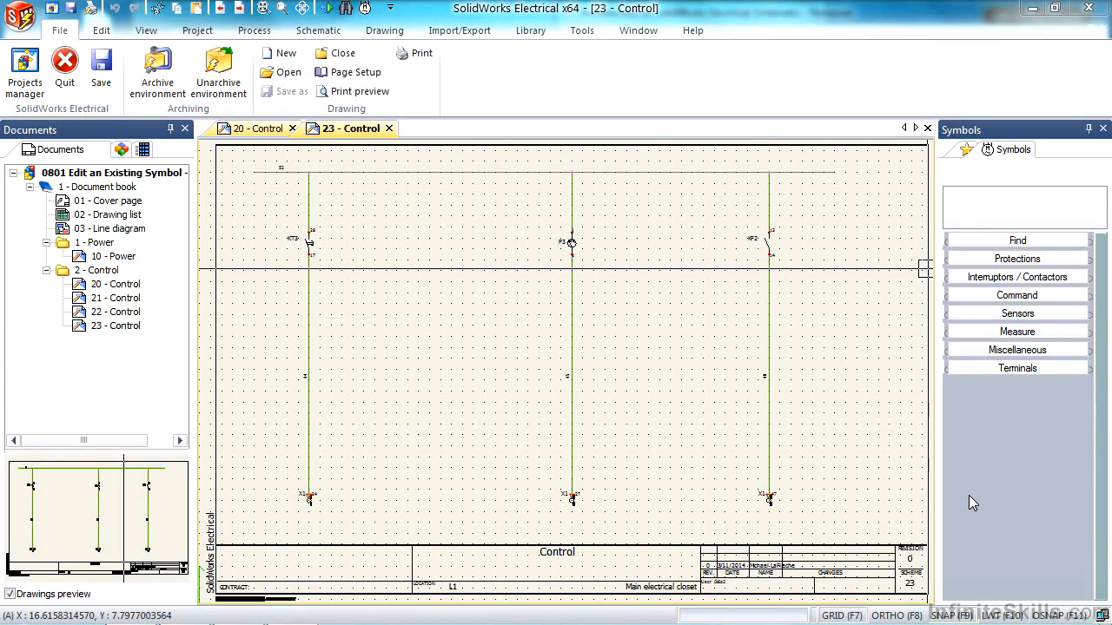
- Display the Macros palette alongside the 23 - Control drawing
{"action": "left_click", "coordinate": [282, 9]}
{"action": "left_click", "coordinate": [538, 522]}
{"action": "left_click", "coordinate": [620, 156]}
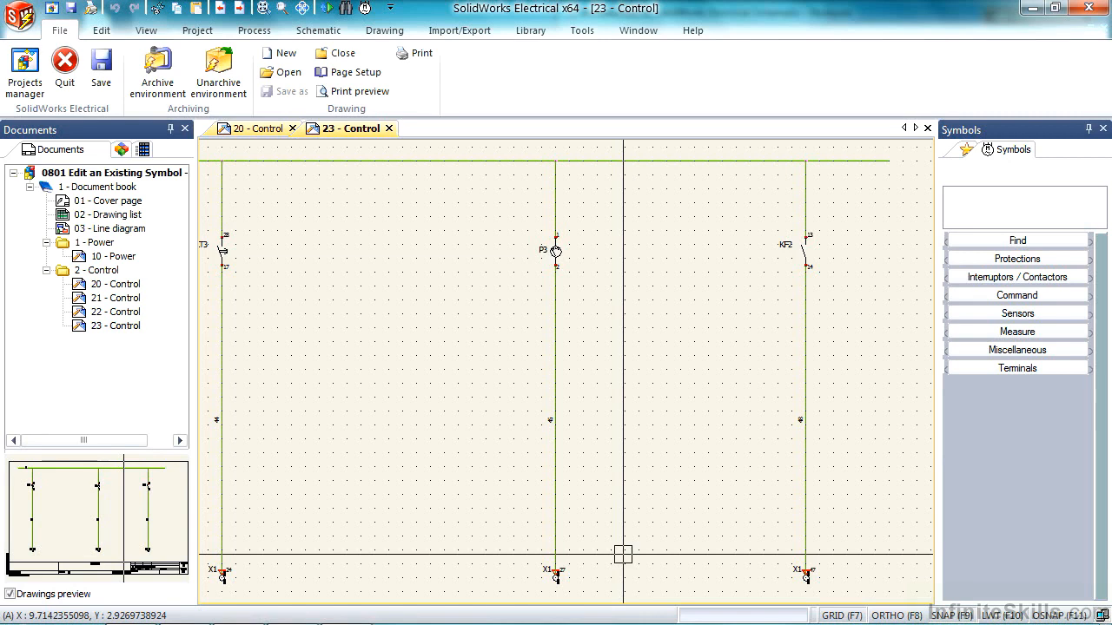
{"action": "left_click", "coordinate": [965, 152]}
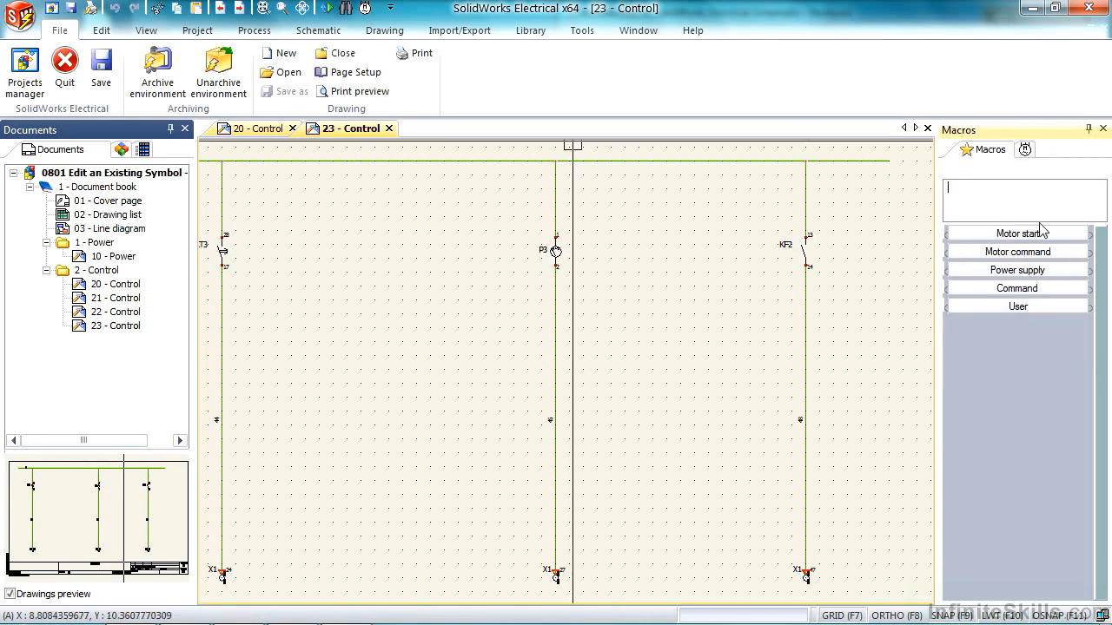
{"action": "left_click", "coordinate": [146, 31]}
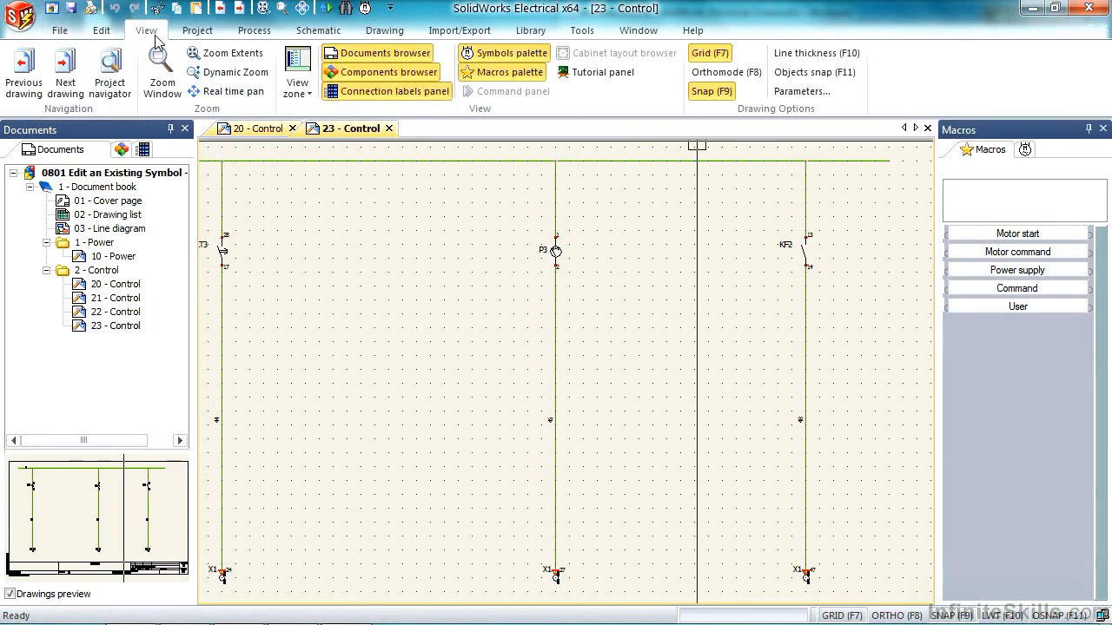
{"action": "left_click", "coordinate": [518, 76]}
{"action": "left_click", "coordinate": [512, 78]}
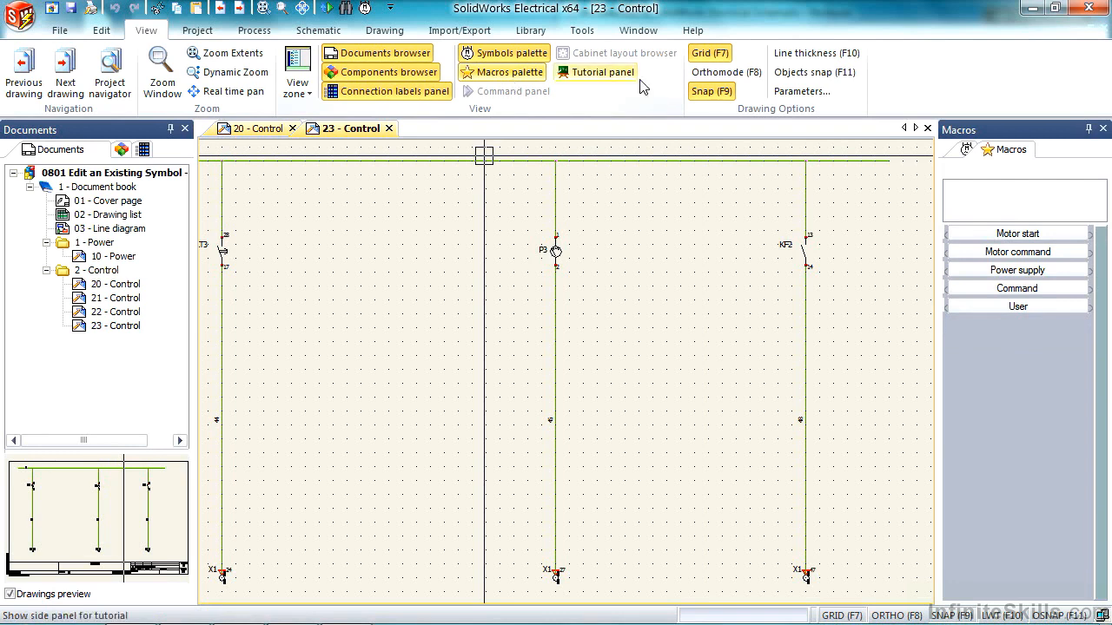
- Look through the Motor command, Power supply, Command and User macro groups
{"action": "left_click", "coordinate": [967, 150]}
{"action": "left_click", "coordinate": [1027, 156]}
{"action": "left_click", "coordinate": [1009, 224]}
{"action": "left_click", "coordinate": [1008, 304]}
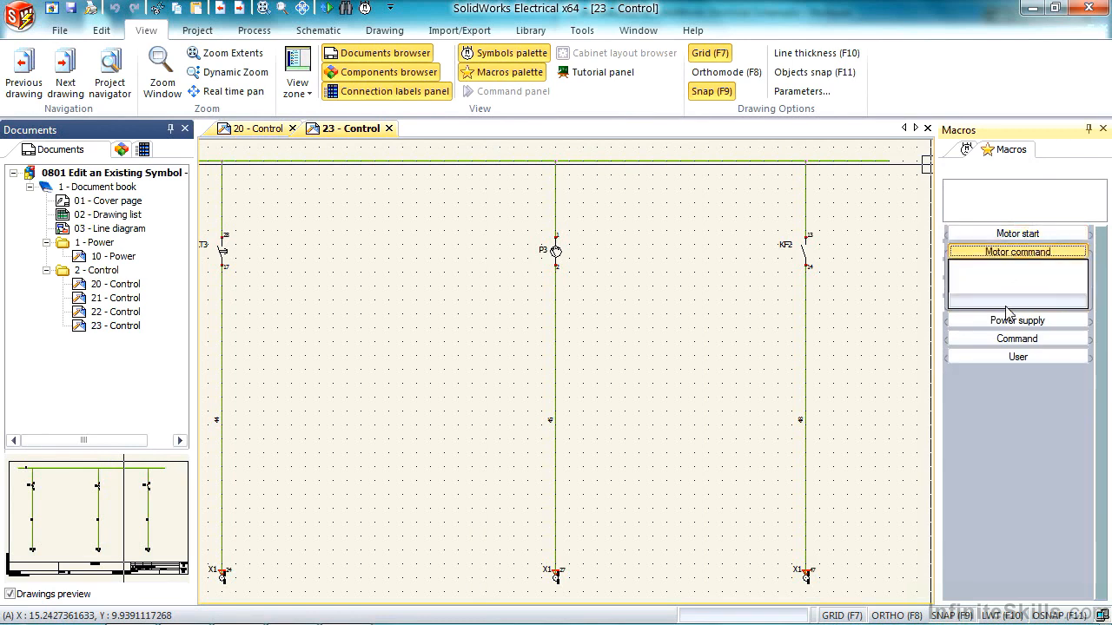
{"action": "left_click", "coordinate": [1016, 320]}
{"action": "left_click", "coordinate": [1017, 339]}
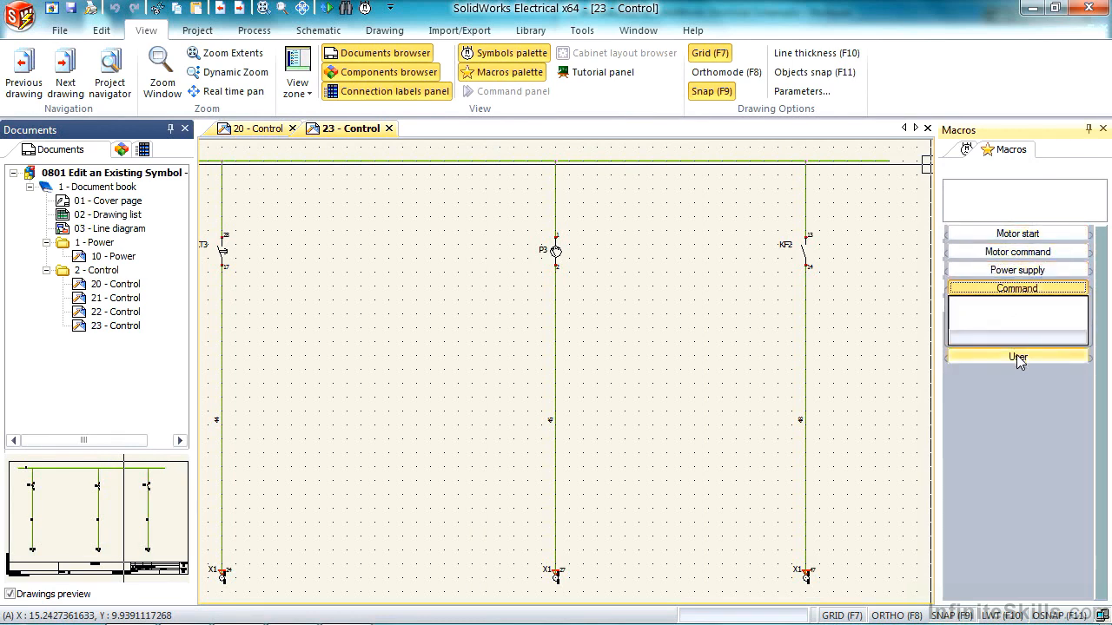
{"action": "left_click", "coordinate": [1018, 357]}
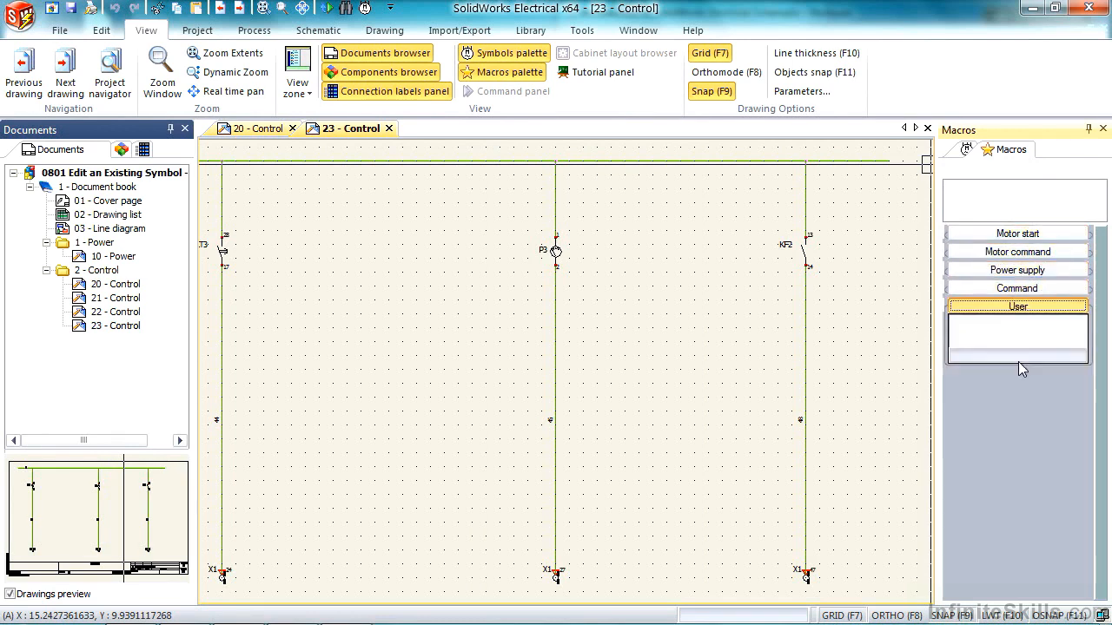
- Create a macro group named Control with a thumbnail height of 256 and width of 32
{"action": "right_click", "coordinate": [1005, 404]}
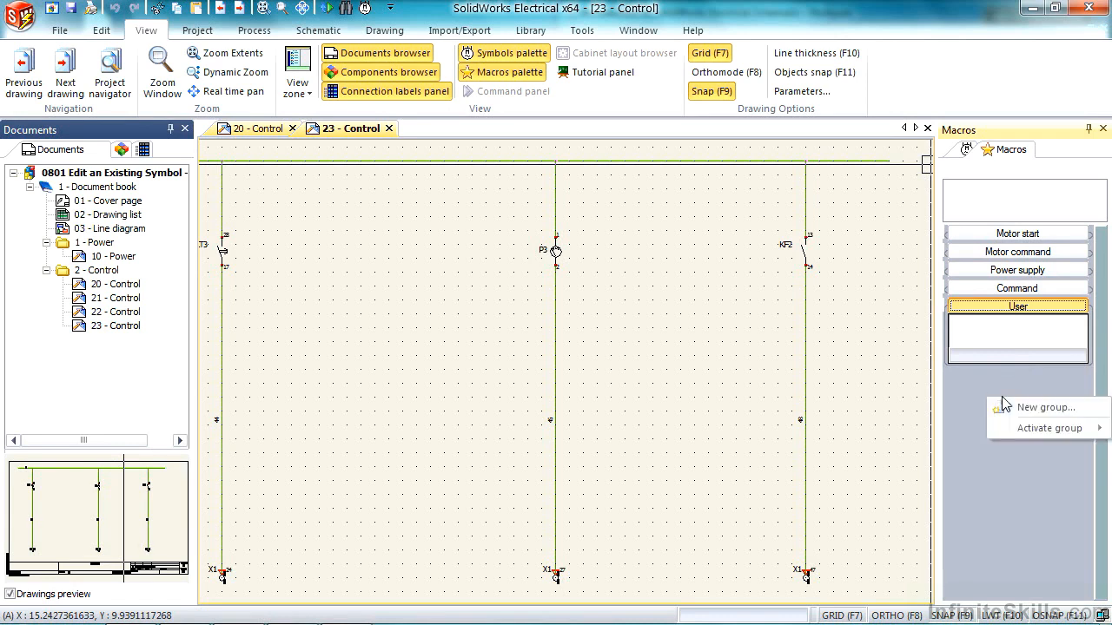
{"action": "left_click", "coordinate": [1012, 405]}
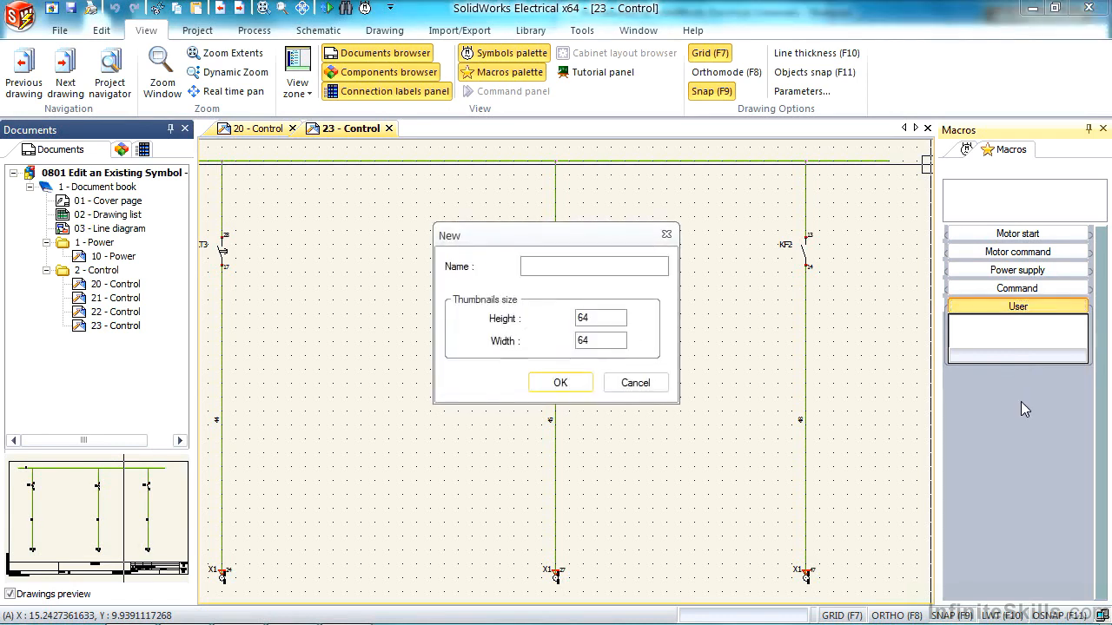
{"action": "type", "text": "Control"}
{"action": "double_click", "coordinate": [614, 323]}
{"action": "type", "text": "256"}
{"action": "double_click", "coordinate": [607, 344]}
{"action": "type", "text": "32"}
{"action": "left_click", "coordinate": [561, 382]}
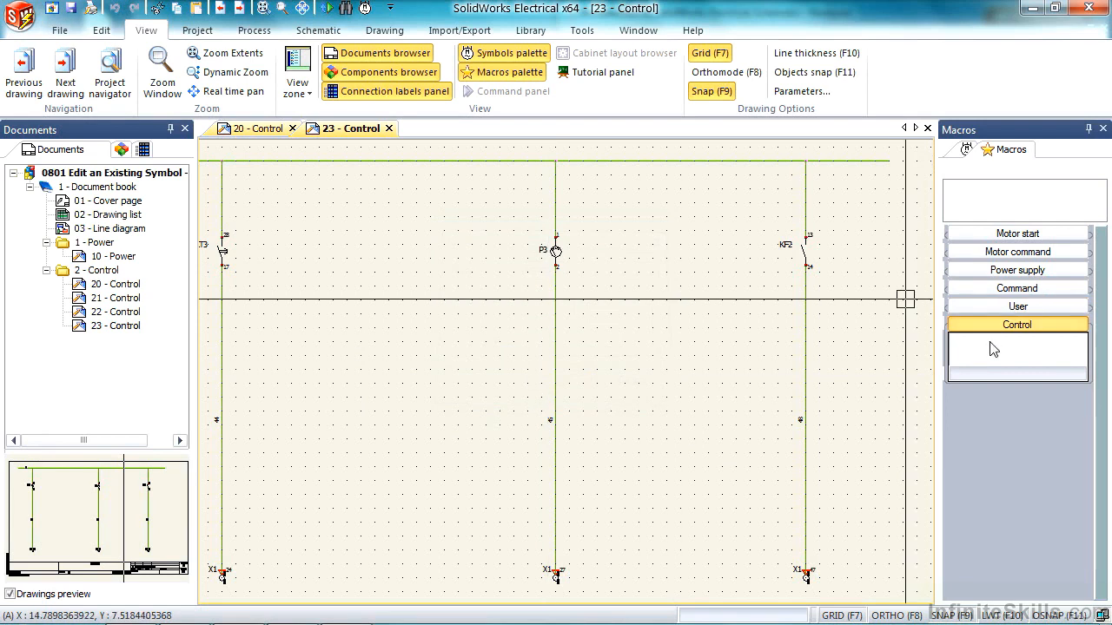
- Select the complete P3 gauge branch down to its X1 terminal and add it to the Control macro group
{"action": "left_click", "coordinate": [601, 215]}
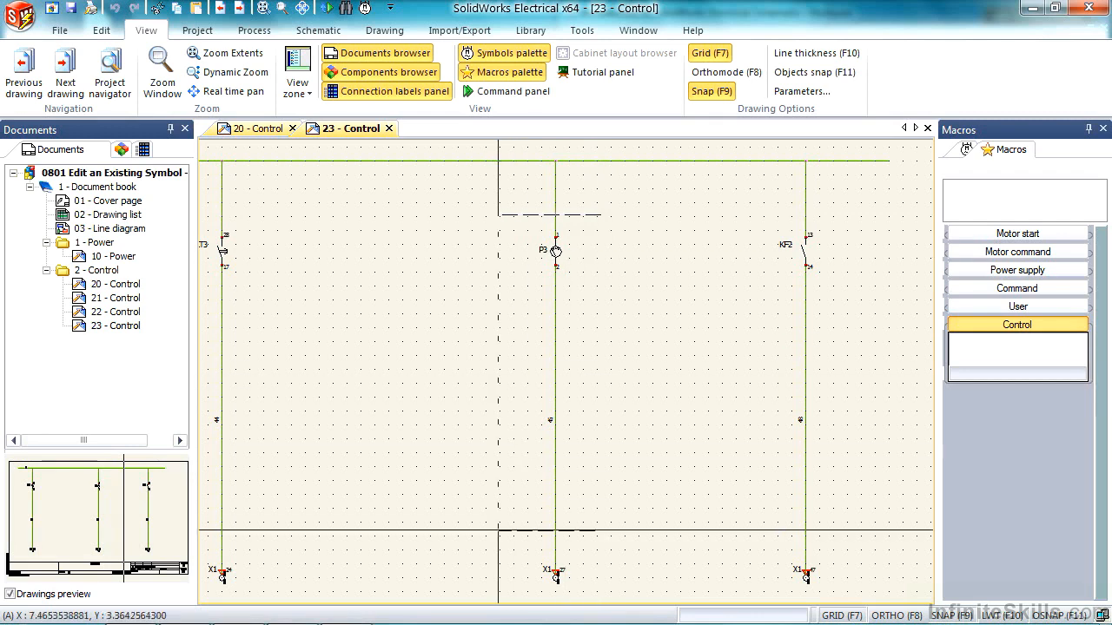
{"action": "left_click", "coordinate": [619, 593]}
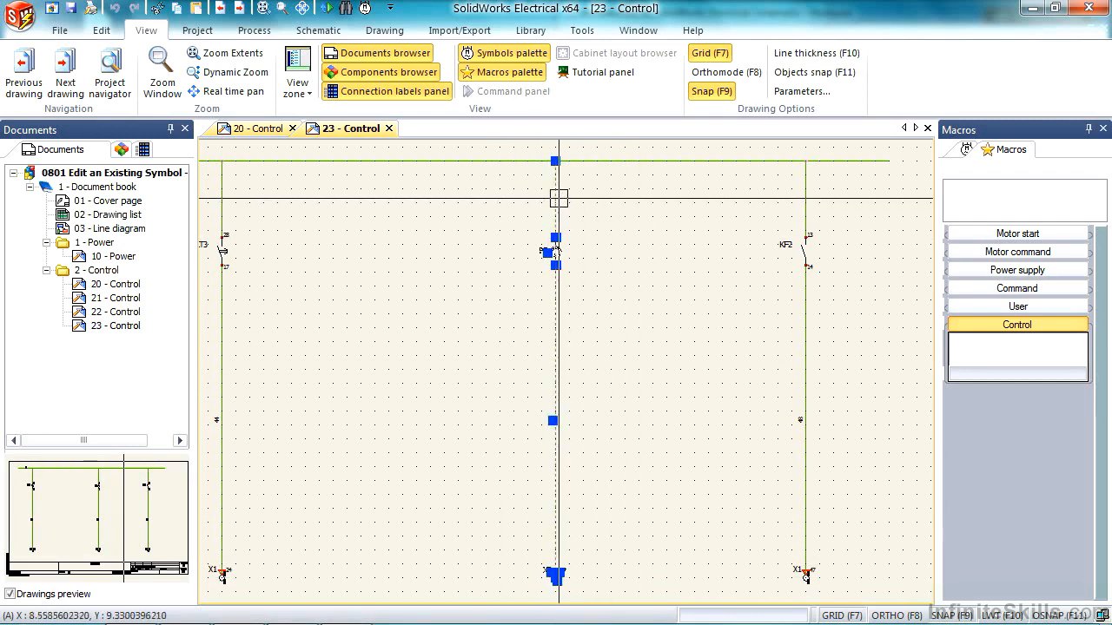
{"action": "left_click_drag", "start_coordinate": [556, 250], "coordinate": [985, 347]}
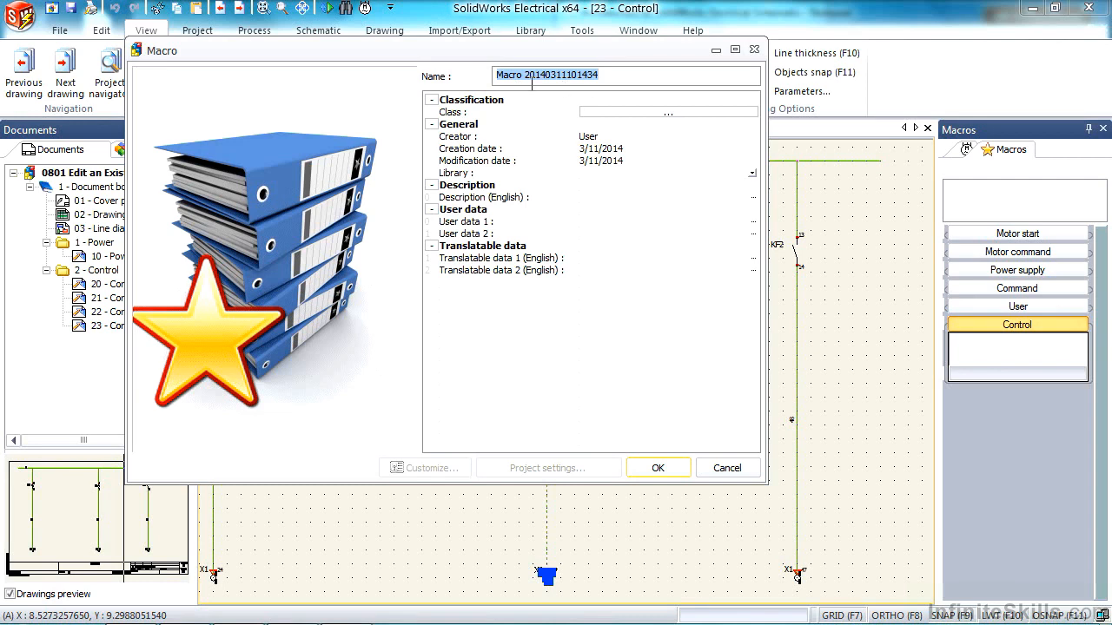
- Name the new macro Gauge Circuit, enter Gauge Circuit as its English description, and save it without a class
{"action": "type", "text": "Gauge Circuit"}
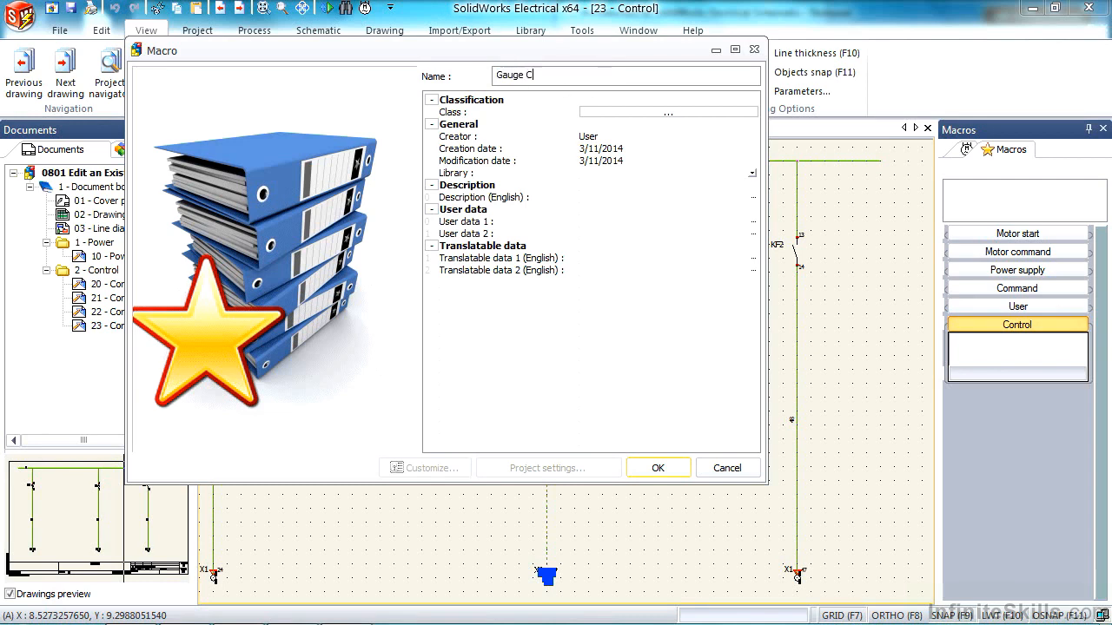
{"action": "left_click", "coordinate": [668, 113]}
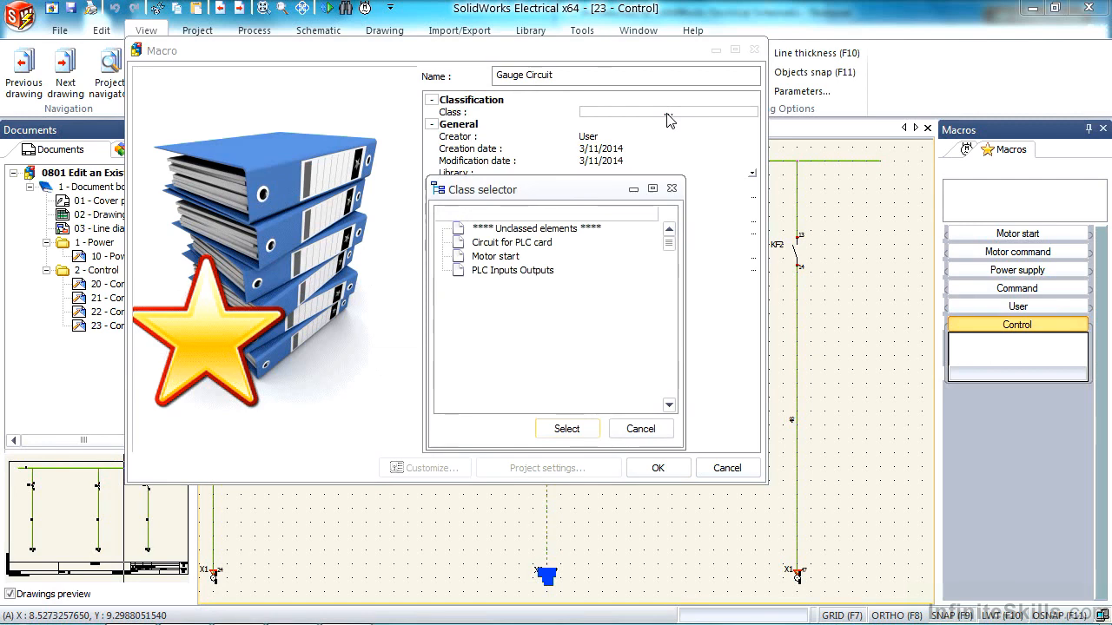
{"action": "left_click", "coordinate": [567, 428]}
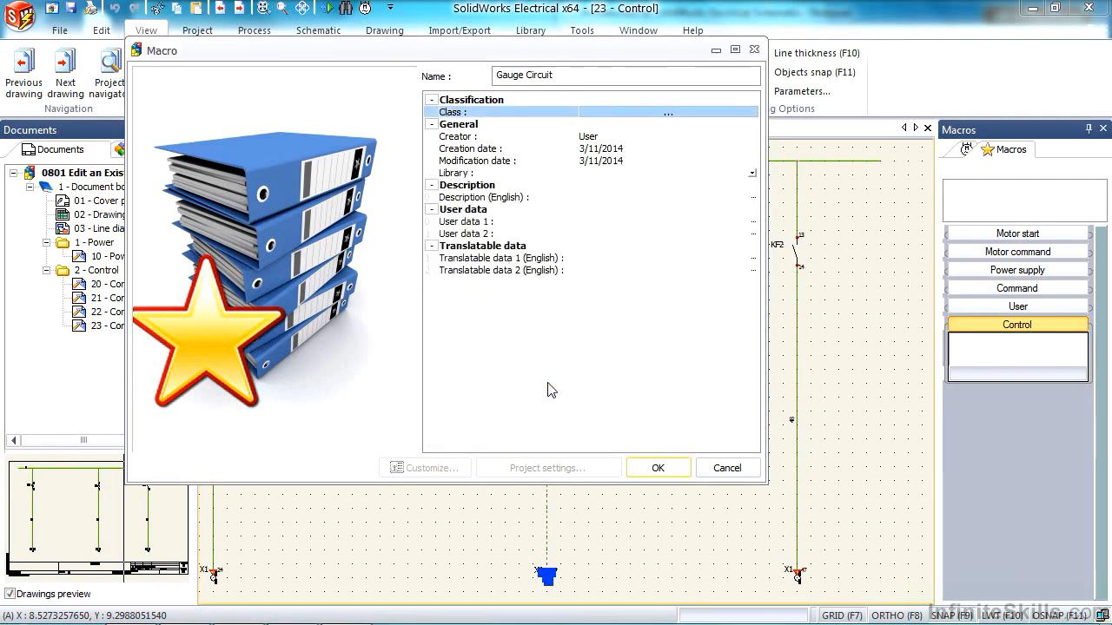
{"action": "left_click", "coordinate": [647, 198]}
{"action": "type", "text": "Gauge Circuit"}
{"action": "left_click", "coordinate": [657, 468]}
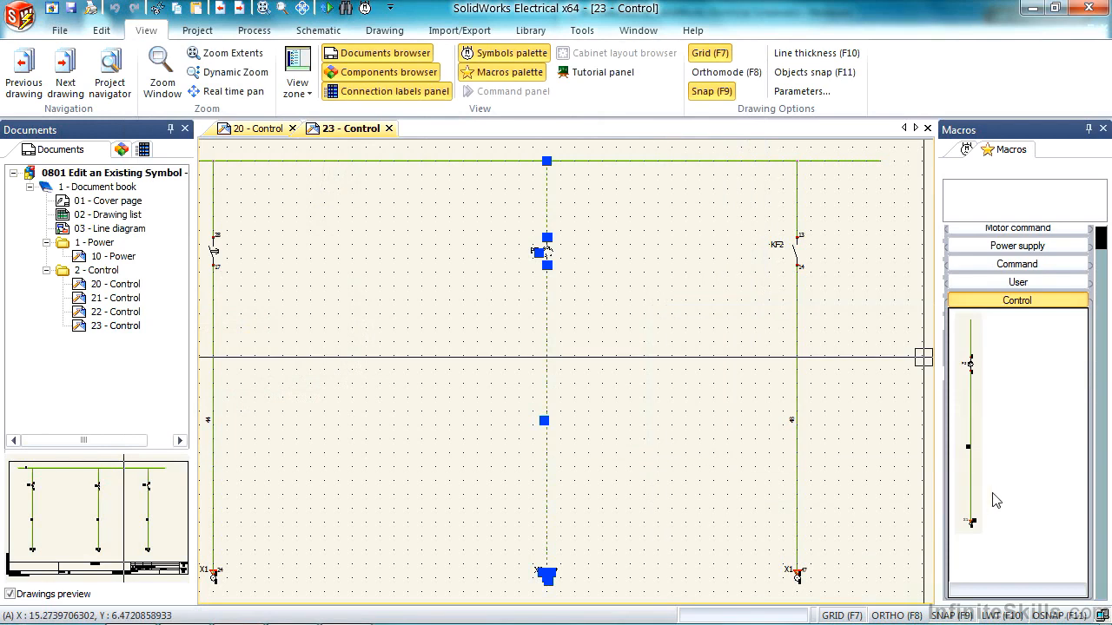
{"action": "left_click", "coordinate": [616, 326]}
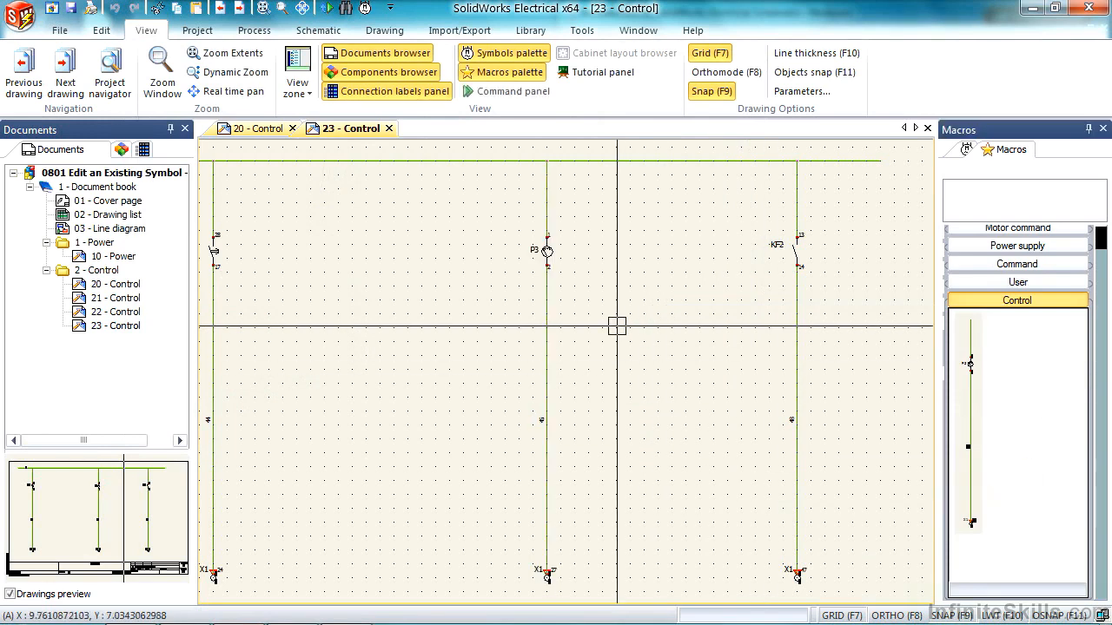
- Insert the Gauge Circuit macro just right of the P3 branch, creating a new mark for the component
{"action": "left_click_drag", "start_coordinate": [970, 414], "coordinate": [598, 209]}
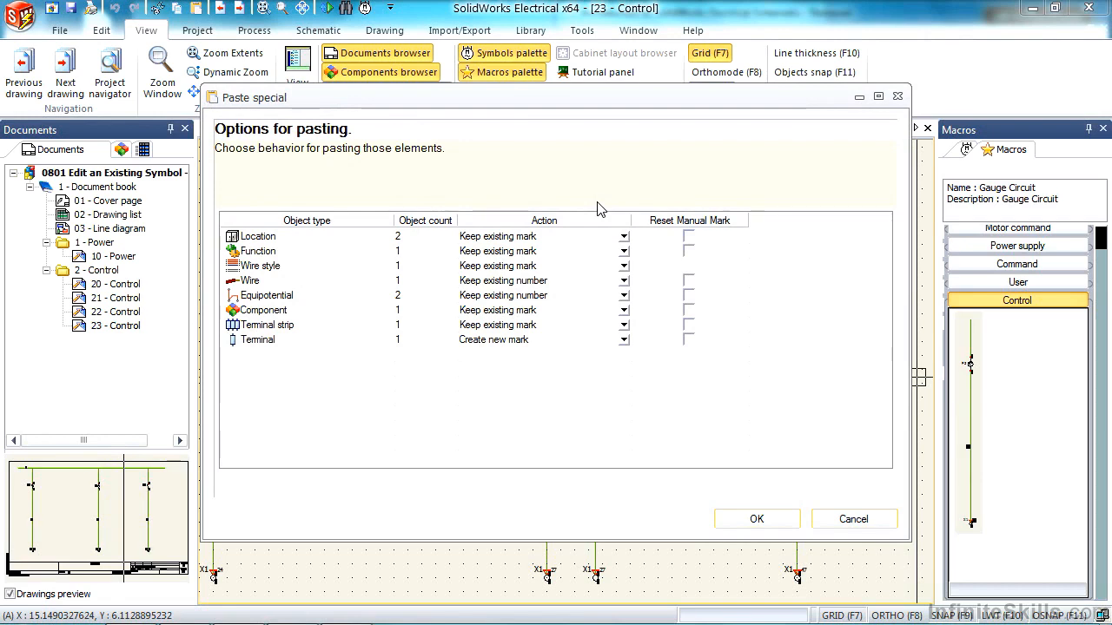
{"action": "left_click", "coordinate": [497, 311]}
{"action": "left_click", "coordinate": [496, 324]}
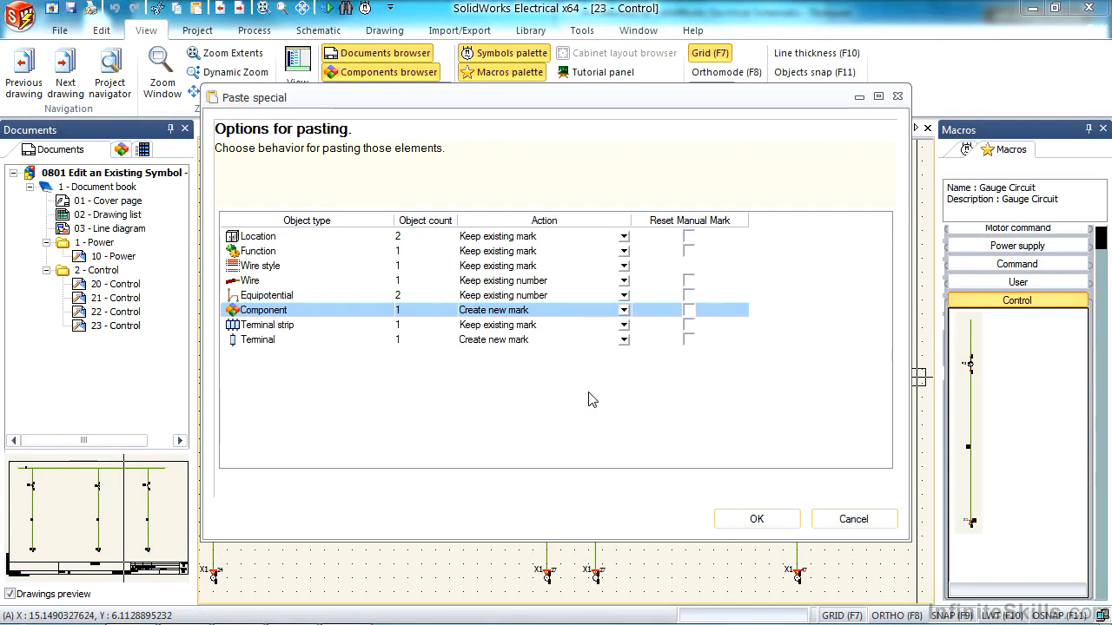
{"action": "left_click", "coordinate": [756, 519]}
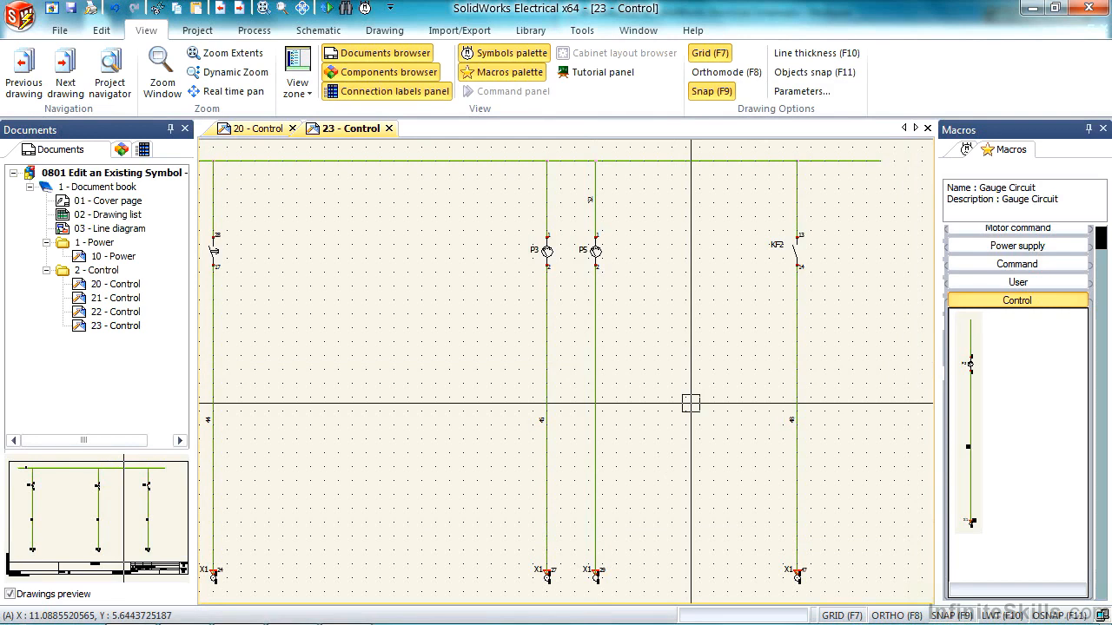
- Insert another Gauge Circuit macro just right of the P5 branch, keeping the current paste options
{"action": "left_click", "coordinate": [643, 243]}
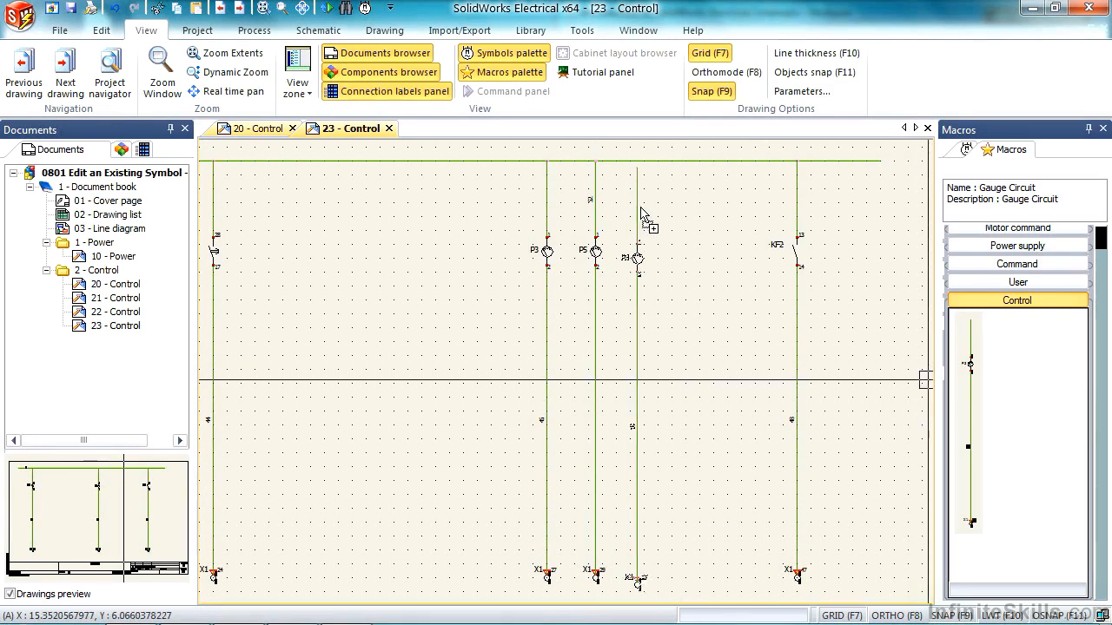
{"action": "key", "text": "ctrl+v"}
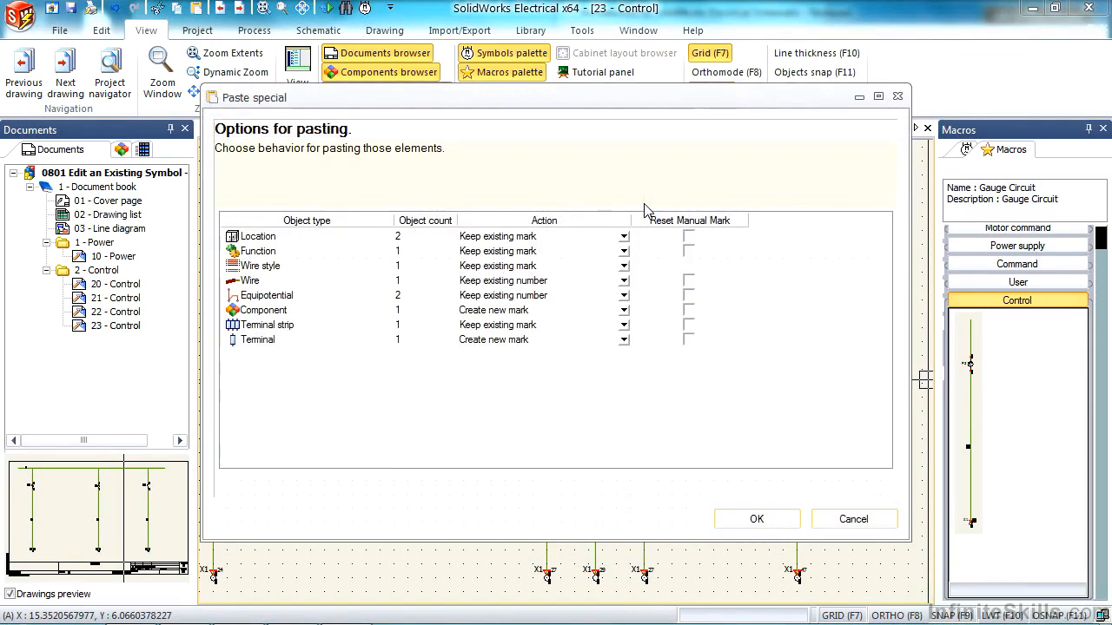
{"action": "left_click", "coordinate": [777, 519]}
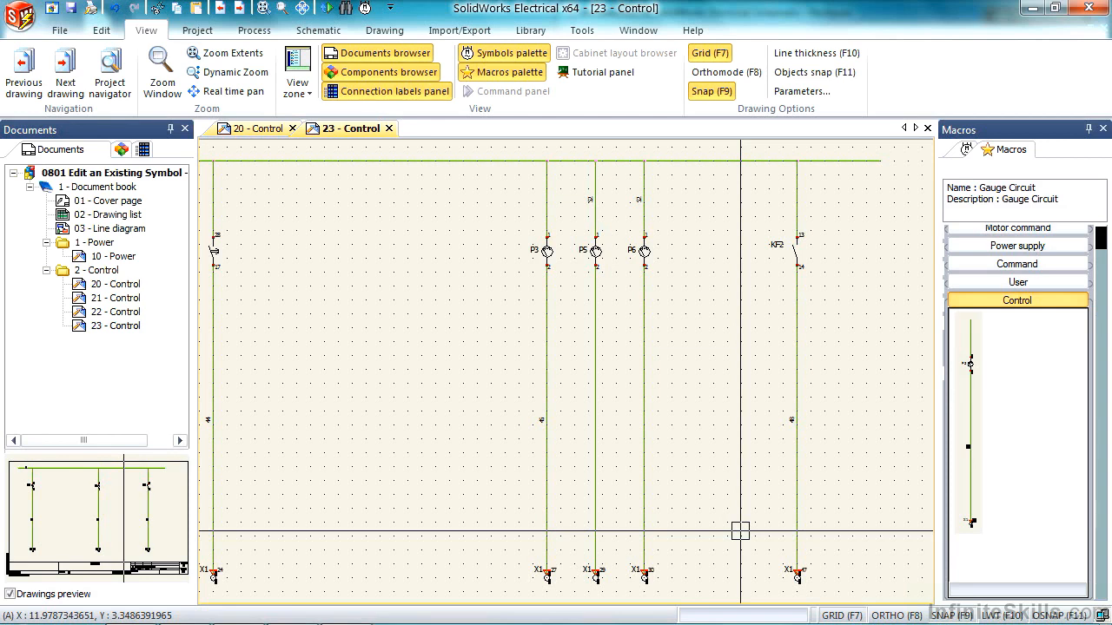
- Create a new project from the ANSI template, accepting the default project properties
{"action": "left_click", "coordinate": [25, 32]}
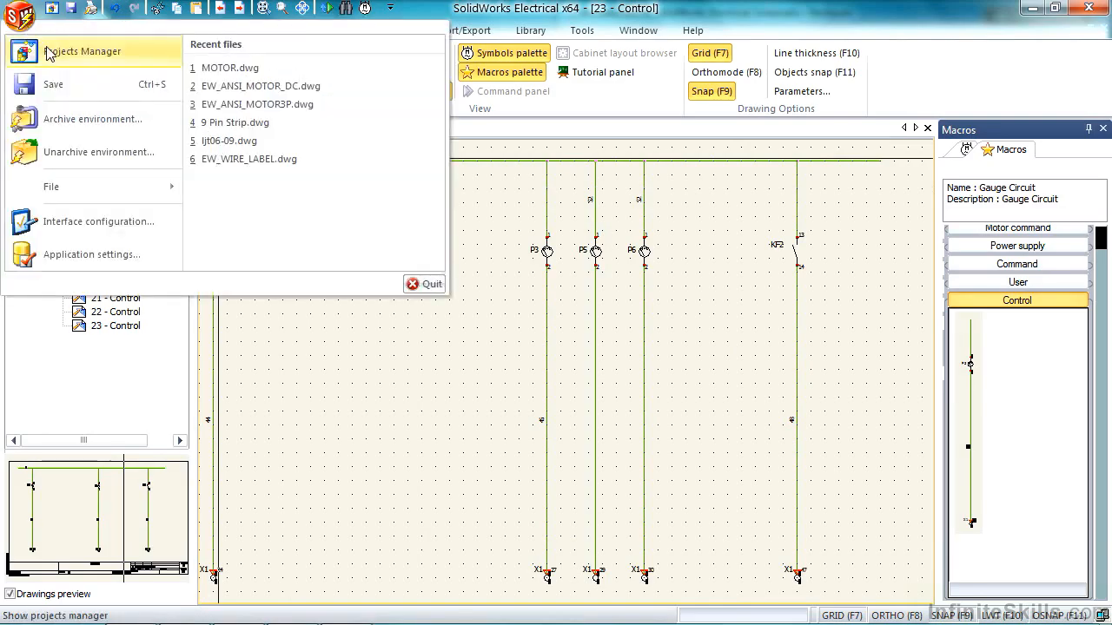
{"action": "left_click", "coordinate": [39, 49]}
{"action": "left_click", "coordinate": [21, 54]}
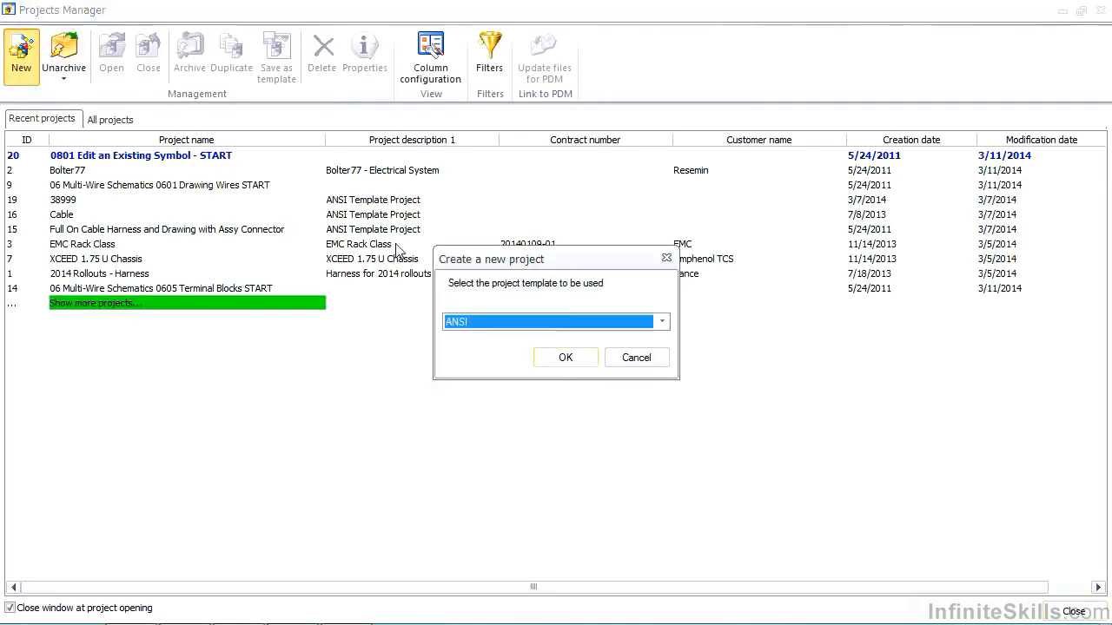
{"action": "left_click", "coordinate": [570, 324]}
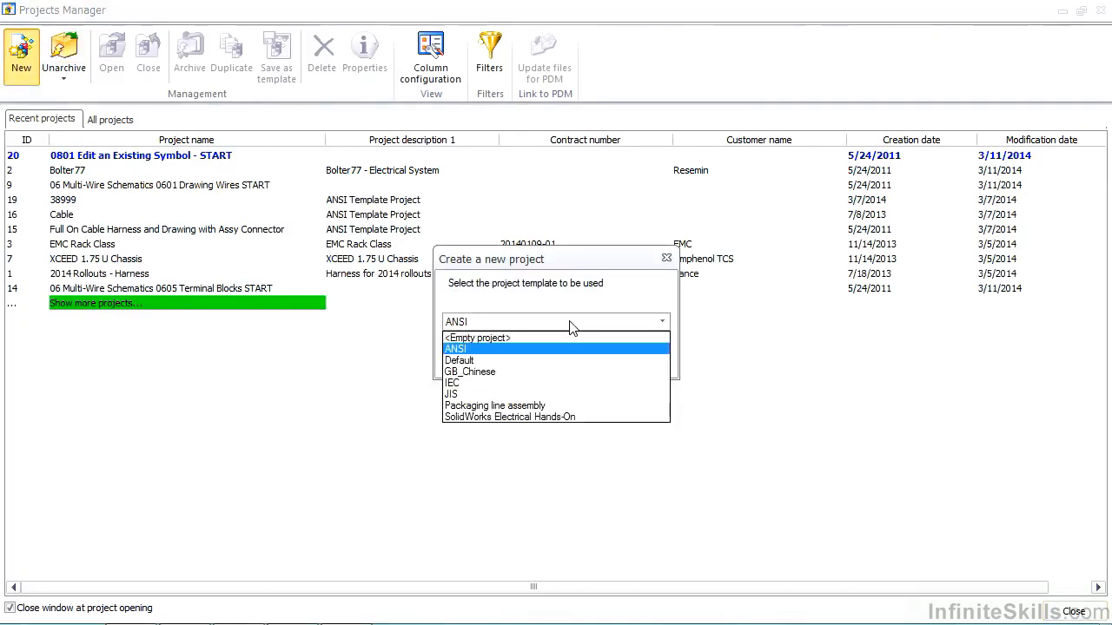
{"action": "left_click", "coordinate": [573, 348]}
{"action": "left_click", "coordinate": [575, 360]}
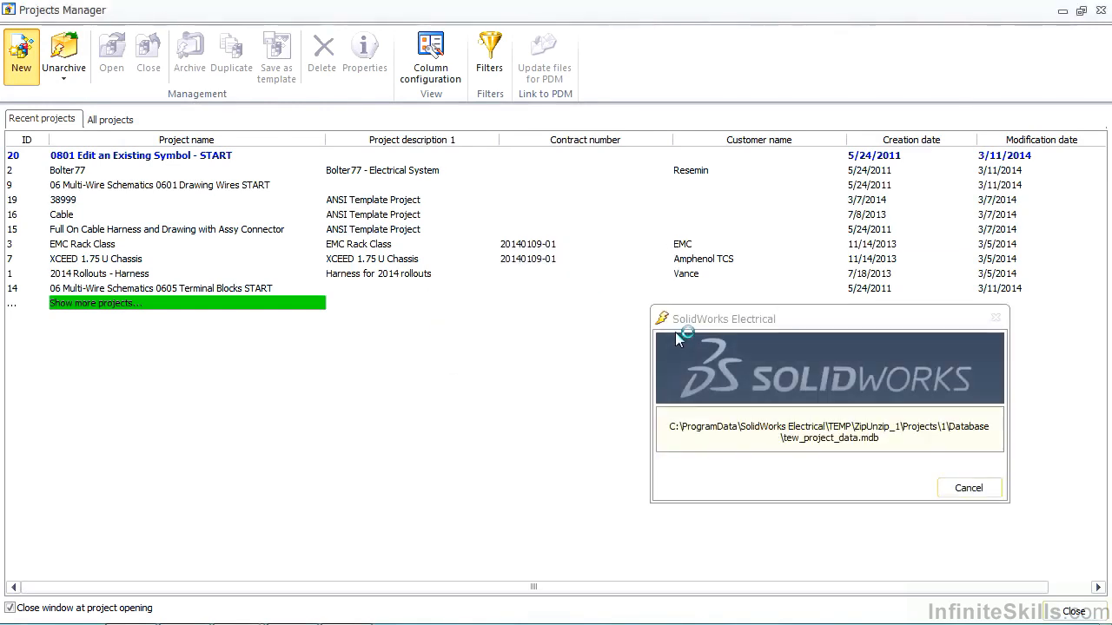
{"action": "left_click", "coordinate": [625, 360]}
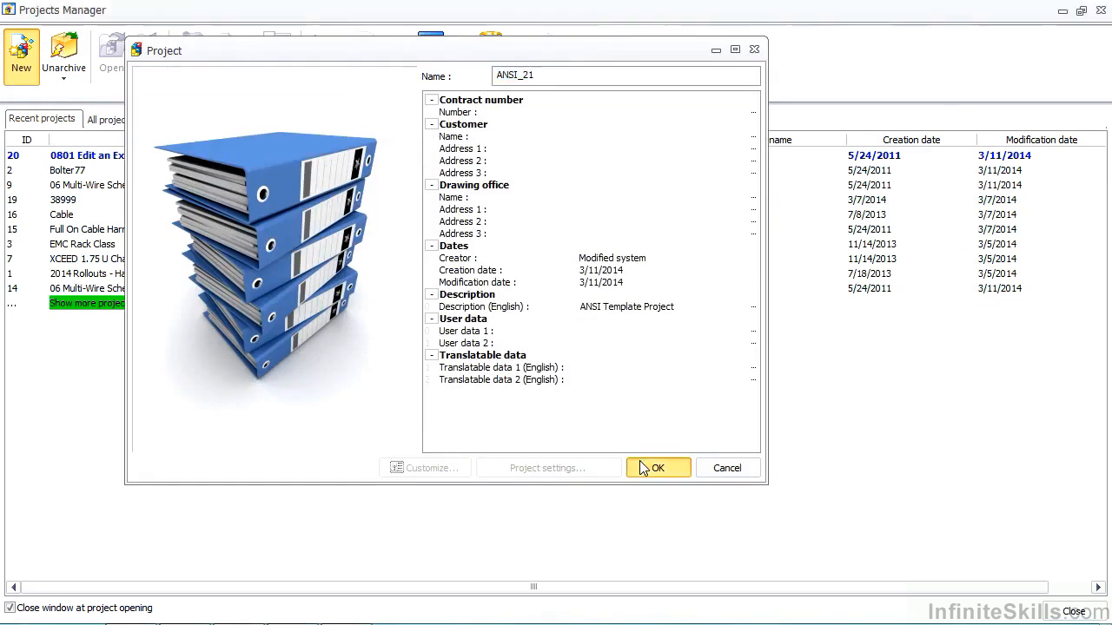
{"action": "left_click", "coordinate": [643, 468]}
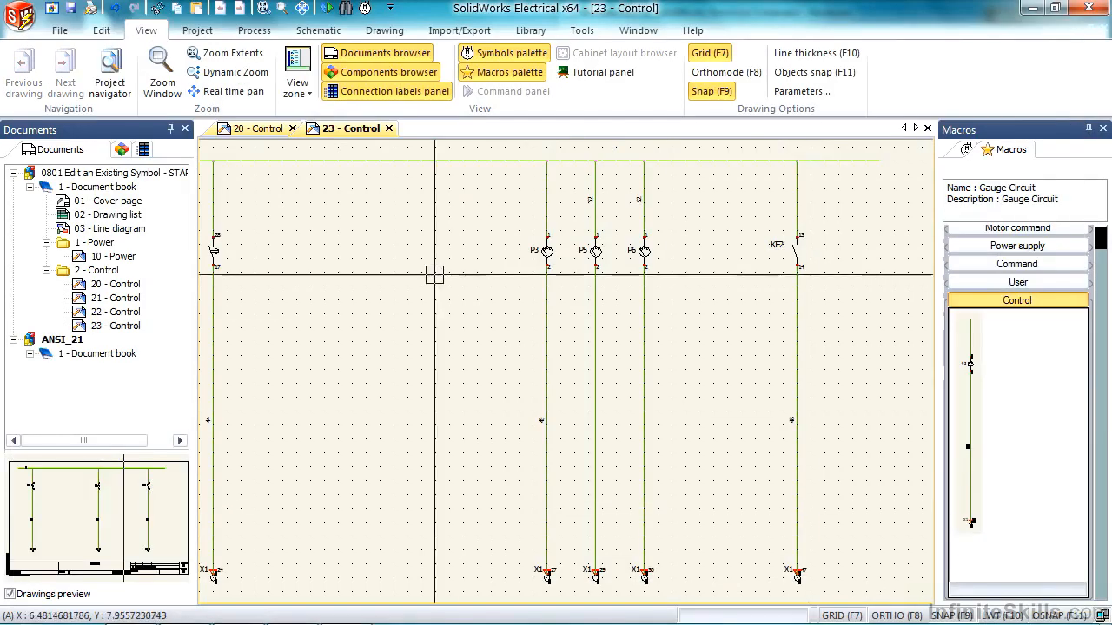
- Open the ANSI_21 project's 05 - Control drawing and insert the Gauge Circuit macro near the sheet's right border
{"action": "left_click", "coordinate": [29, 354]}
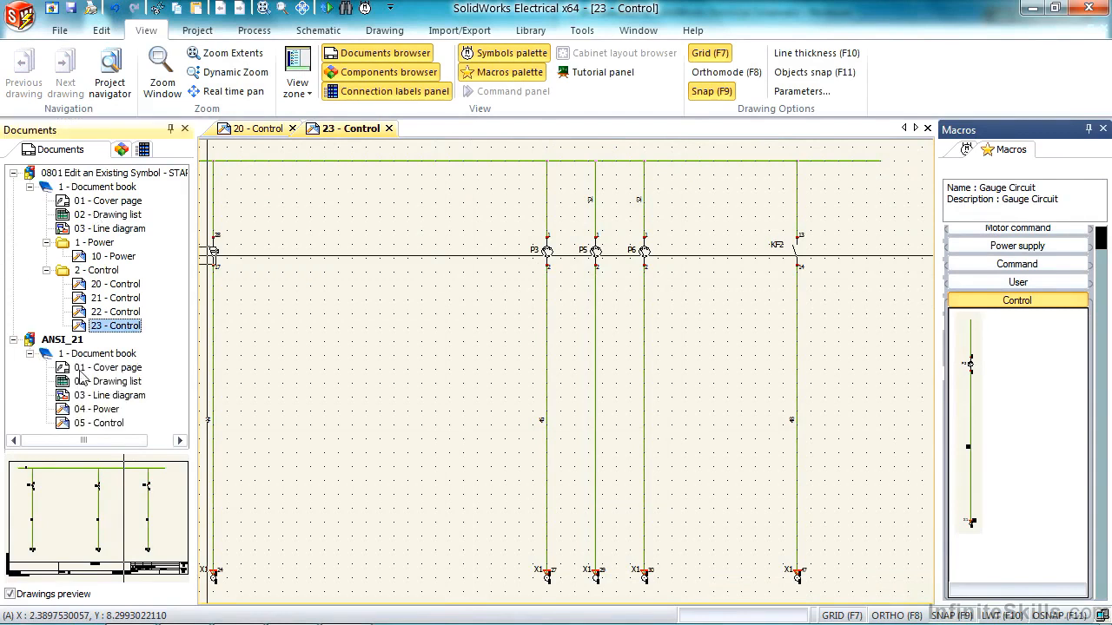
{"action": "double_click", "coordinate": [98, 423]}
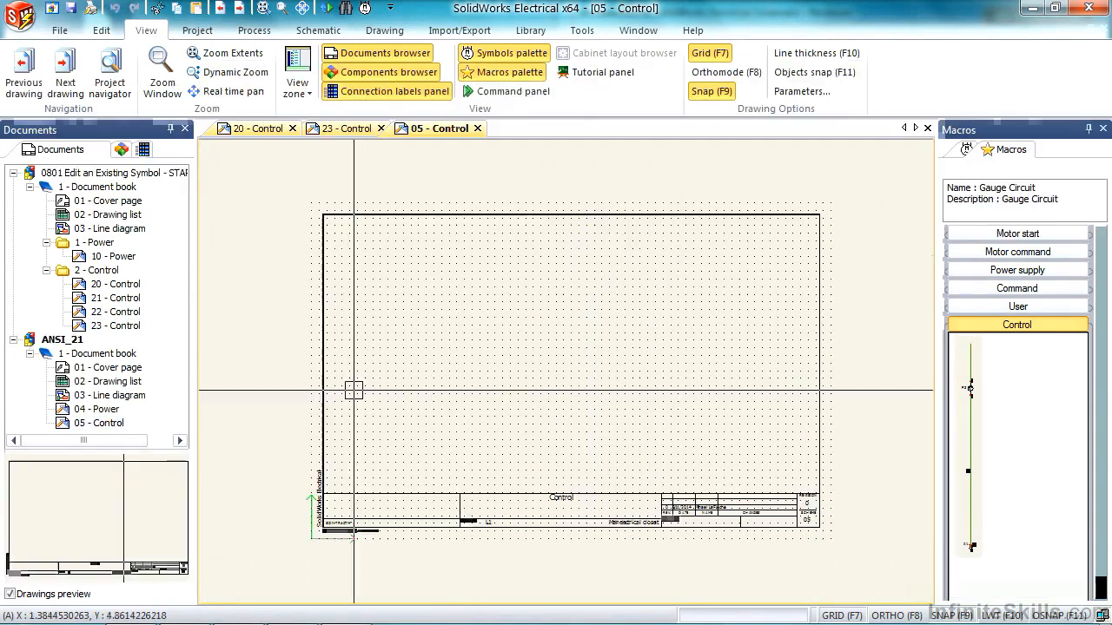
{"action": "mouse_move", "coordinate": [976, 385]}
{"action": "left_mouse_down"}
{"action": "mouse_move", "coordinate": [698, 265]}
{"action": "mouse_move", "coordinate": [800, 307]}
{"action": "mouse_move", "coordinate": [786, 267]}
{"action": "left_mouse_up"}
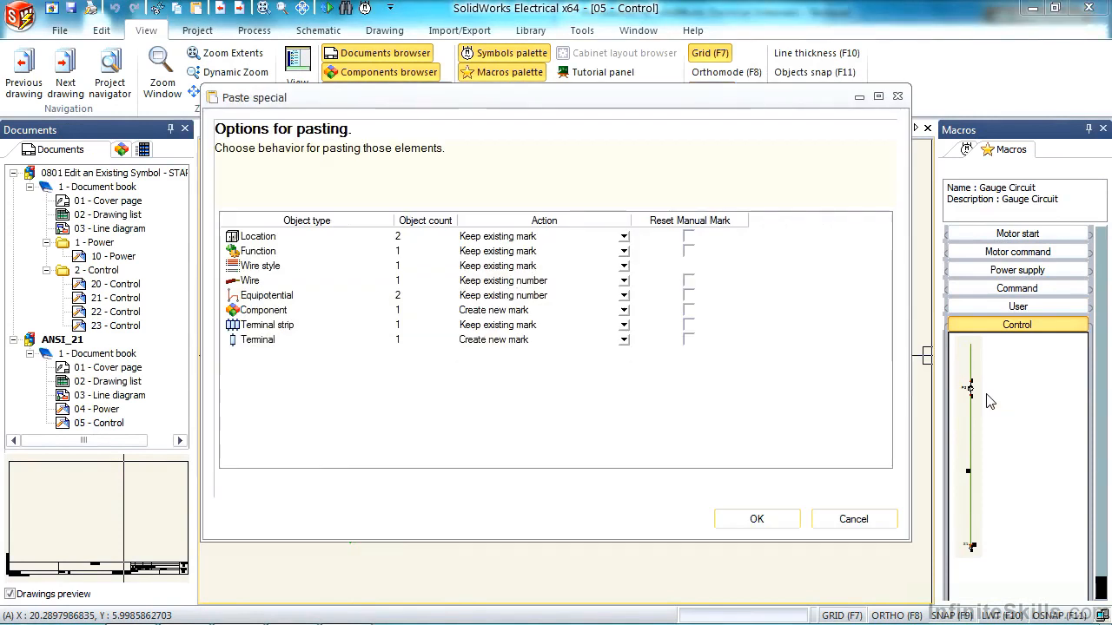
{"action": "left_click", "coordinate": [755, 519]}
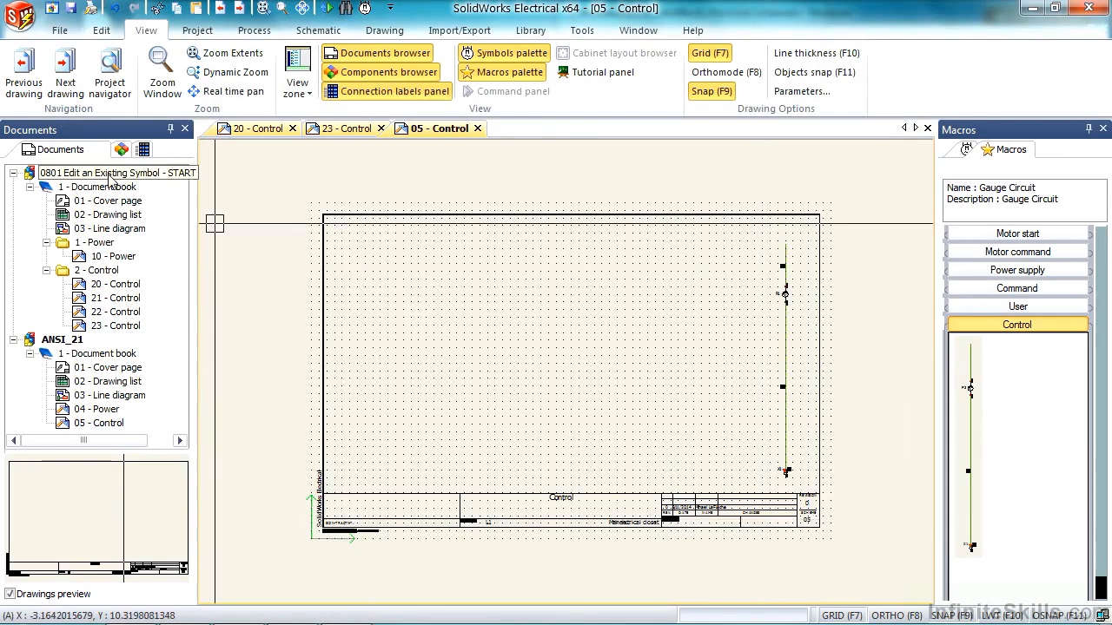
- Close the 0801 Edit an Existing Symbol - START project and create a macro group named Control with thumbnails 256 high and 32 wide
{"action": "right_click", "coordinate": [109, 180]}
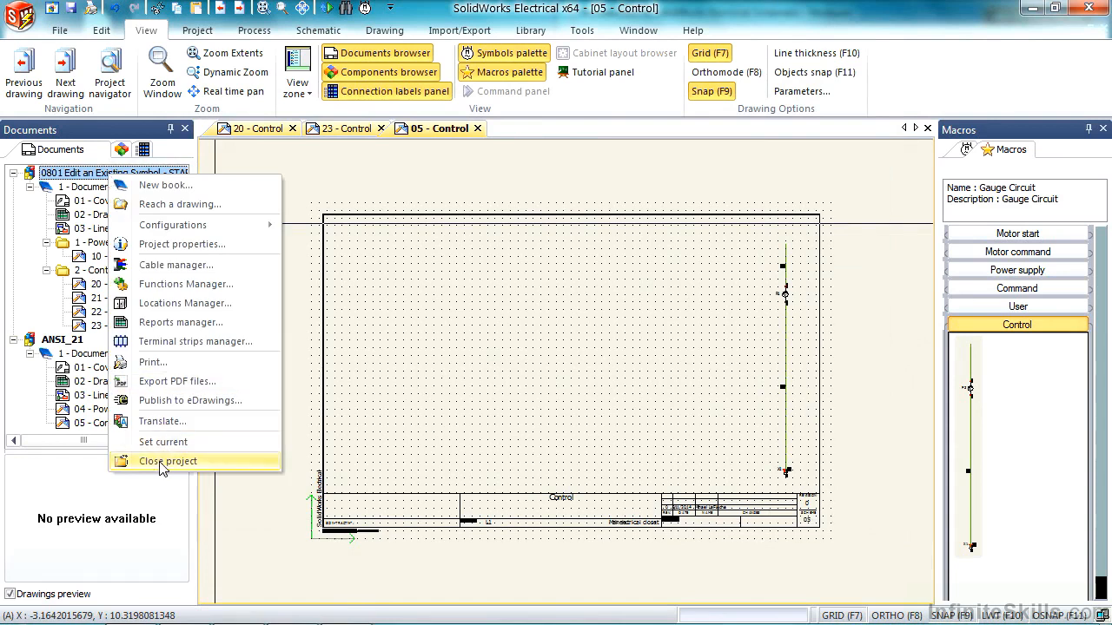
{"action": "left_click", "coordinate": [130, 461]}
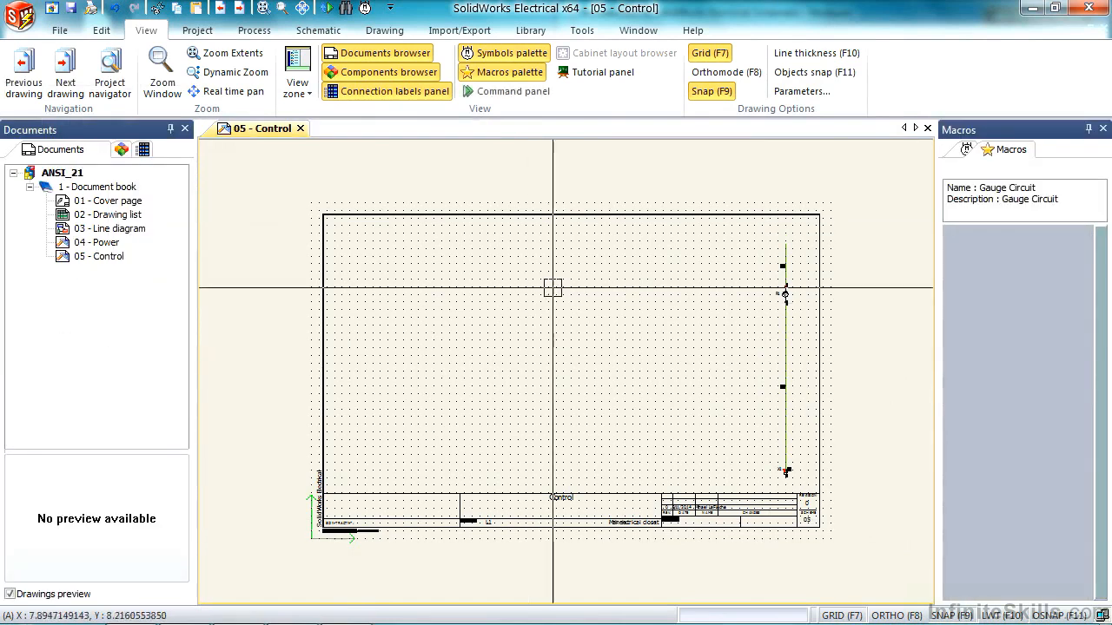
{"action": "right_click", "coordinate": [994, 299]}
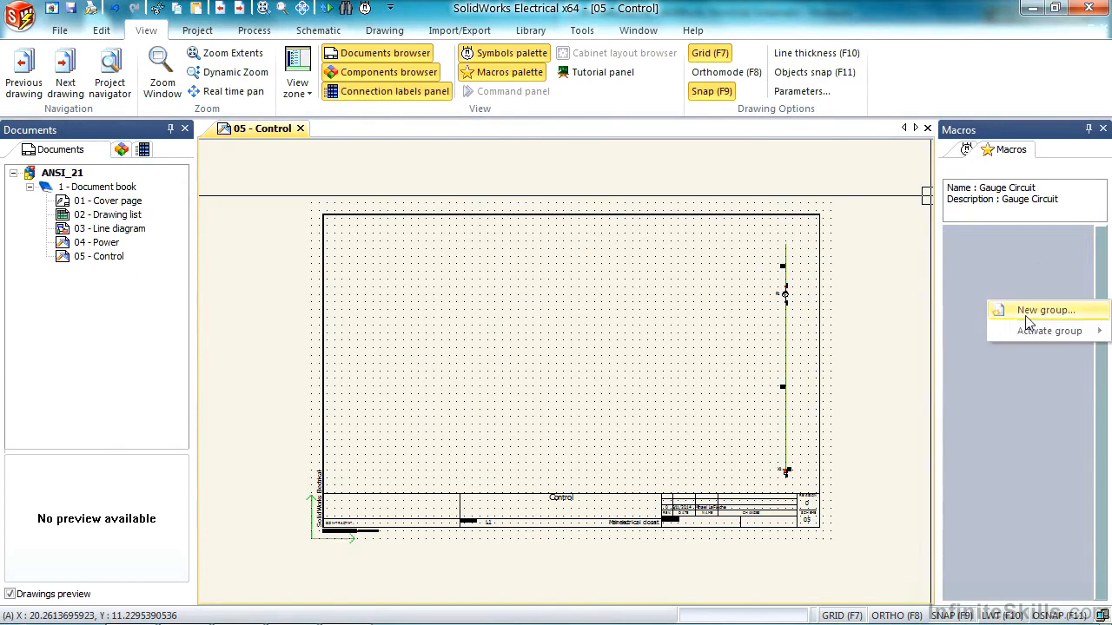
{"action": "left_click", "coordinate": [1018, 310]}
{"action": "type", "text": "Control"}
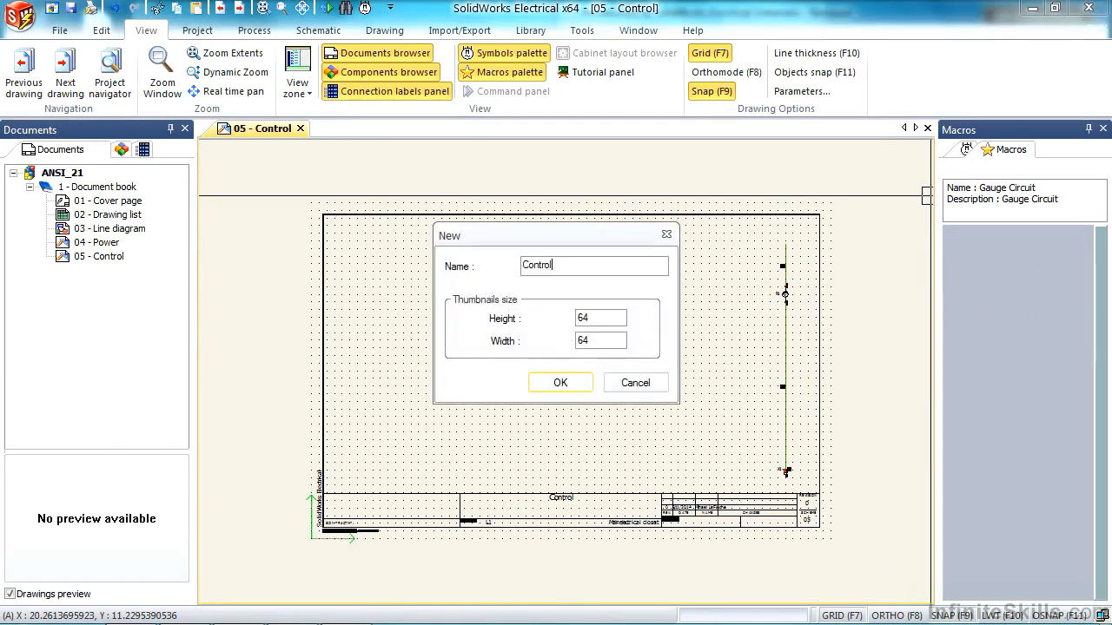
{"action": "double_click", "coordinate": [607, 324]}
{"action": "type", "text": "256"}
{"action": "double_click", "coordinate": [582, 341]}
{"action": "type", "text": "32"}
{"action": "left_click", "coordinate": [543, 383]}
- Store the whole gauge circuit from the 05 - Control sheet in the Control group as a macro named Control
{"action": "left_click_drag", "start_coordinate": [846, 530], "coordinate": [711, 163]}
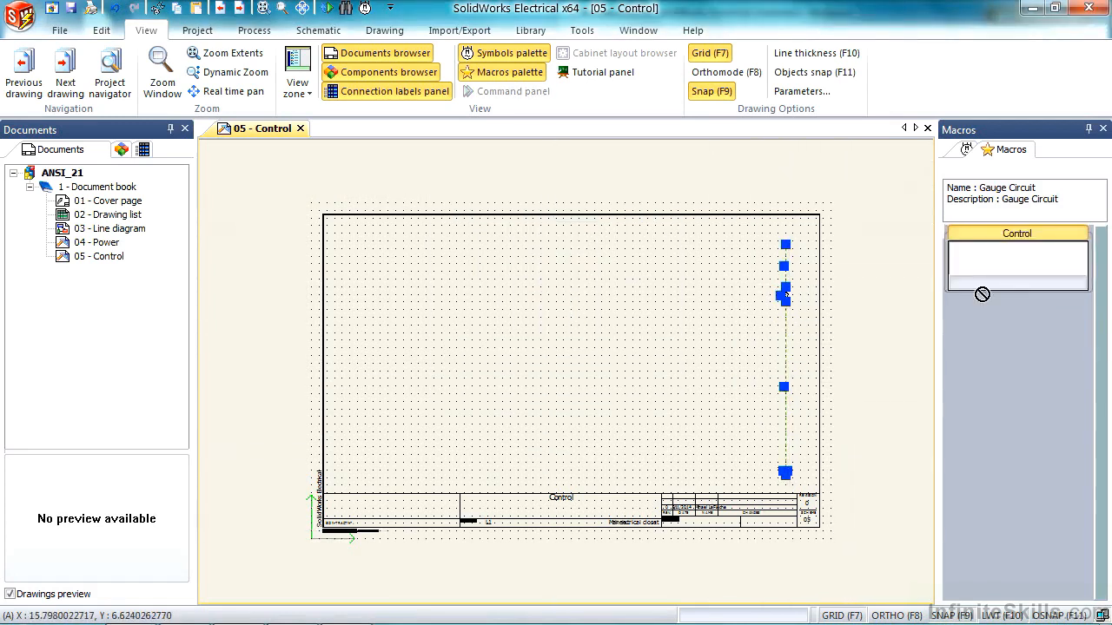
{"action": "left_click_drag", "start_coordinate": [788, 339], "coordinate": [996, 268]}
{"action": "type", "text": "Control"}
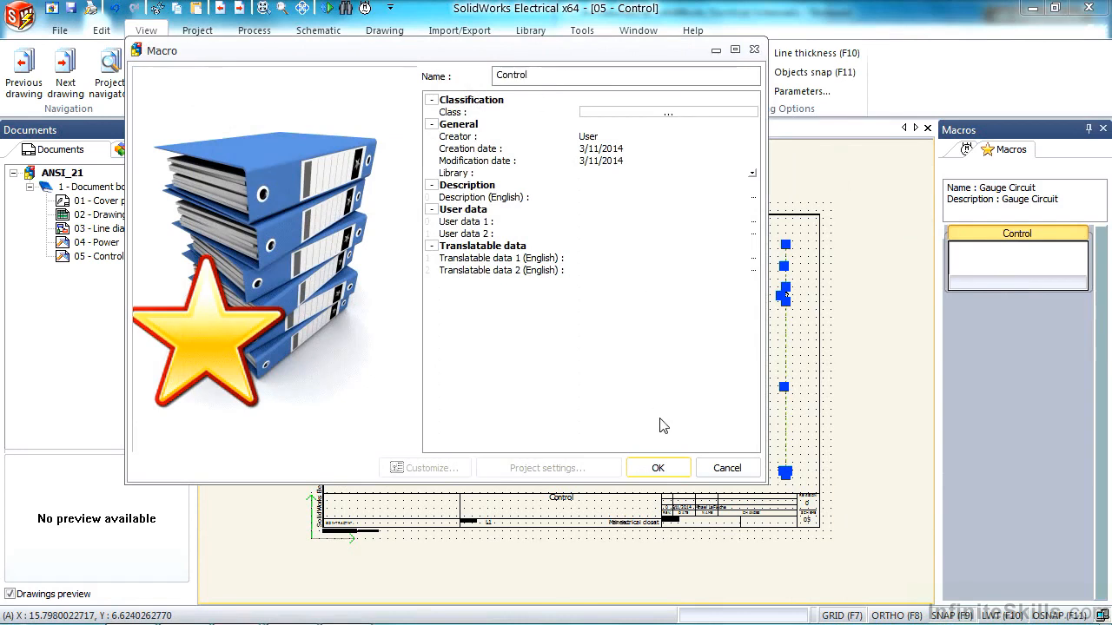
{"action": "left_click", "coordinate": [658, 468]}
- Delete the entire gauge circuit from the 05 - Control drawing, leaving the sheet empty
{"action": "key", "text": "Escape"}
{"action": "left_click_drag", "start_coordinate": [839, 529], "coordinate": [736, 184]}
{"action": "key", "text": "Delete"}
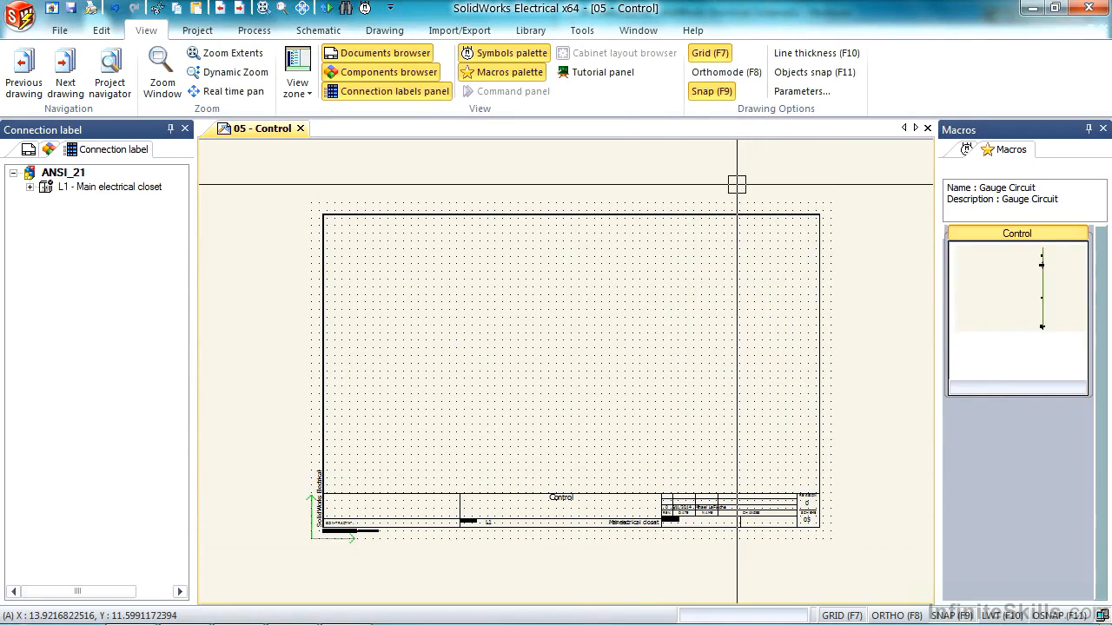
- Save the ANSI_21 project as a project template named ANSI
{"action": "left_click", "coordinate": [19, 15]}
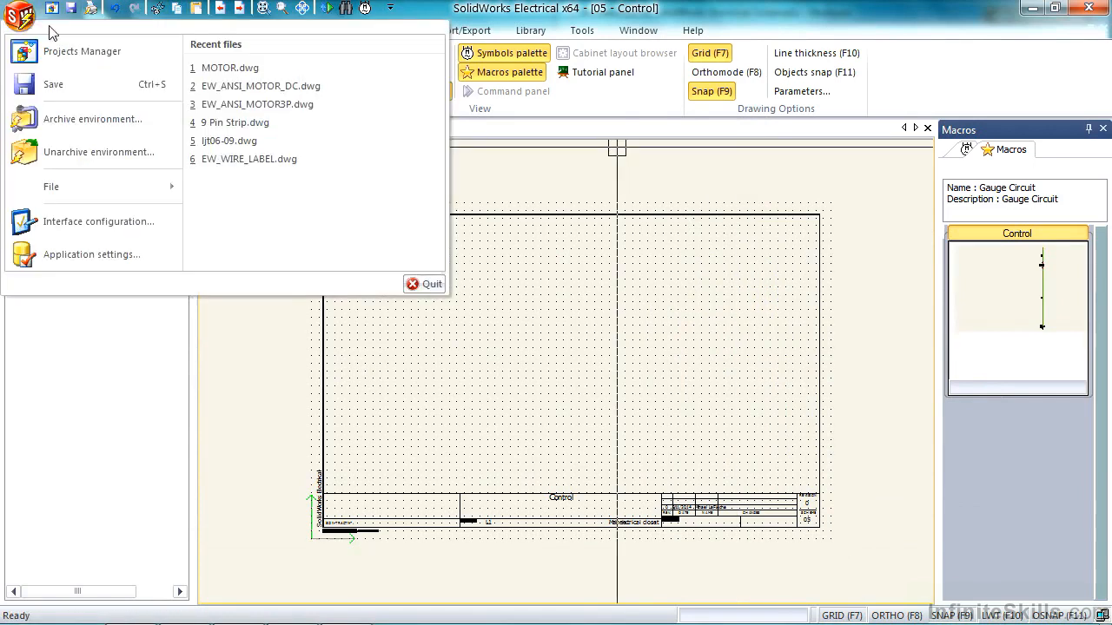
{"action": "left_click", "coordinate": [71, 53]}
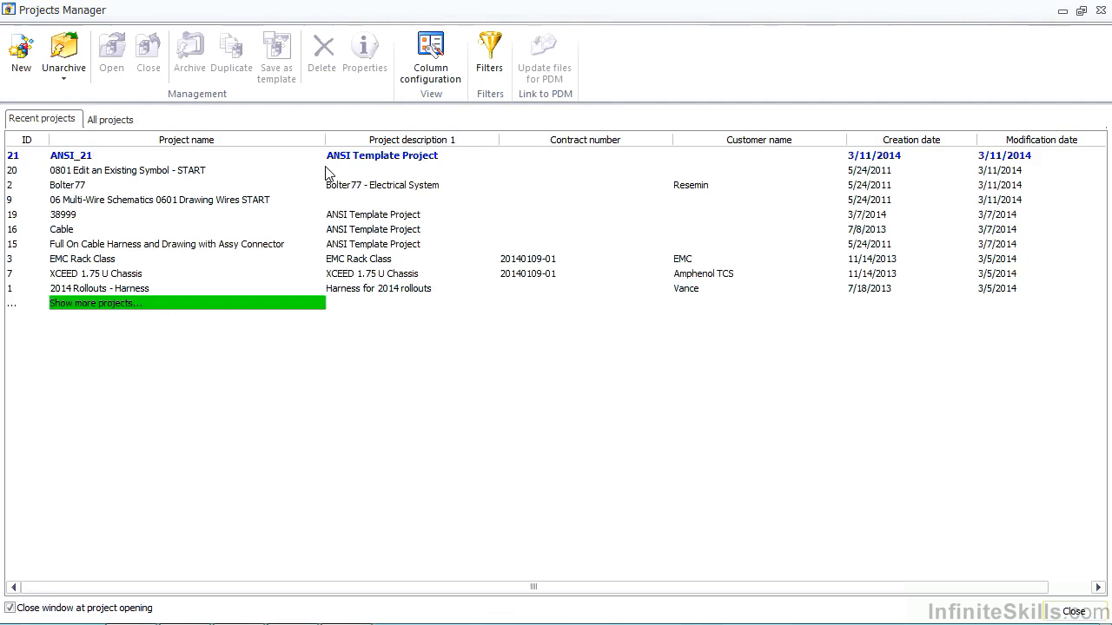
{"action": "left_click", "coordinate": [208, 156]}
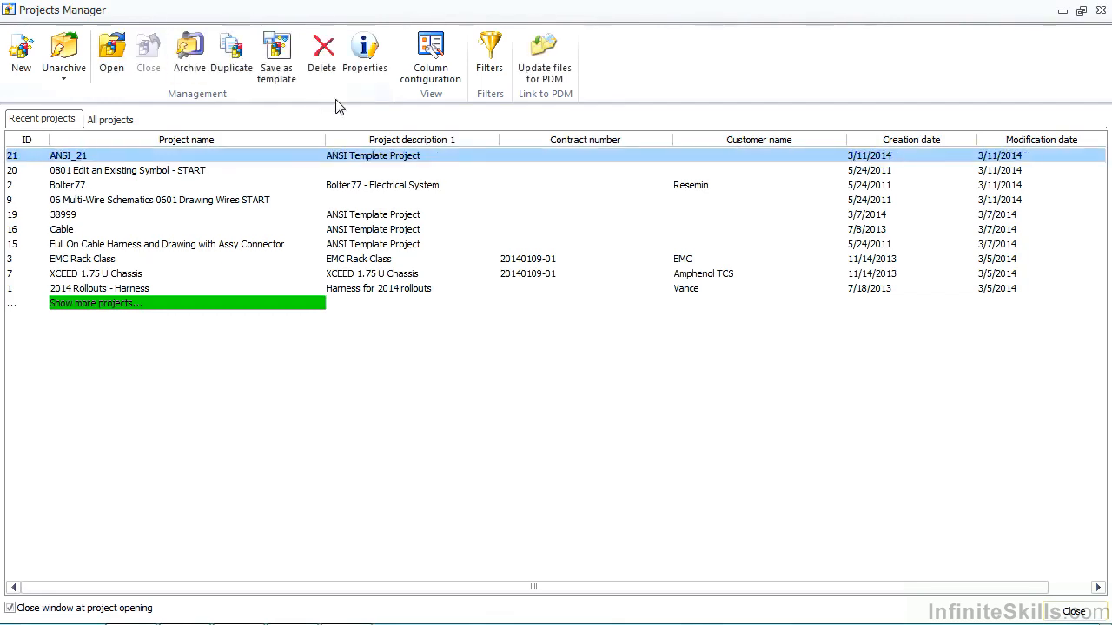
{"action": "left_click", "coordinate": [283, 72]}
{"action": "left_click", "coordinate": [633, 330]}
{"action": "key", "text": "BackSpace"}
{"action": "key", "text": "BackSpace"}
{"action": "key", "text": "BackSpace"}
{"action": "left_click", "coordinate": [582, 364]}
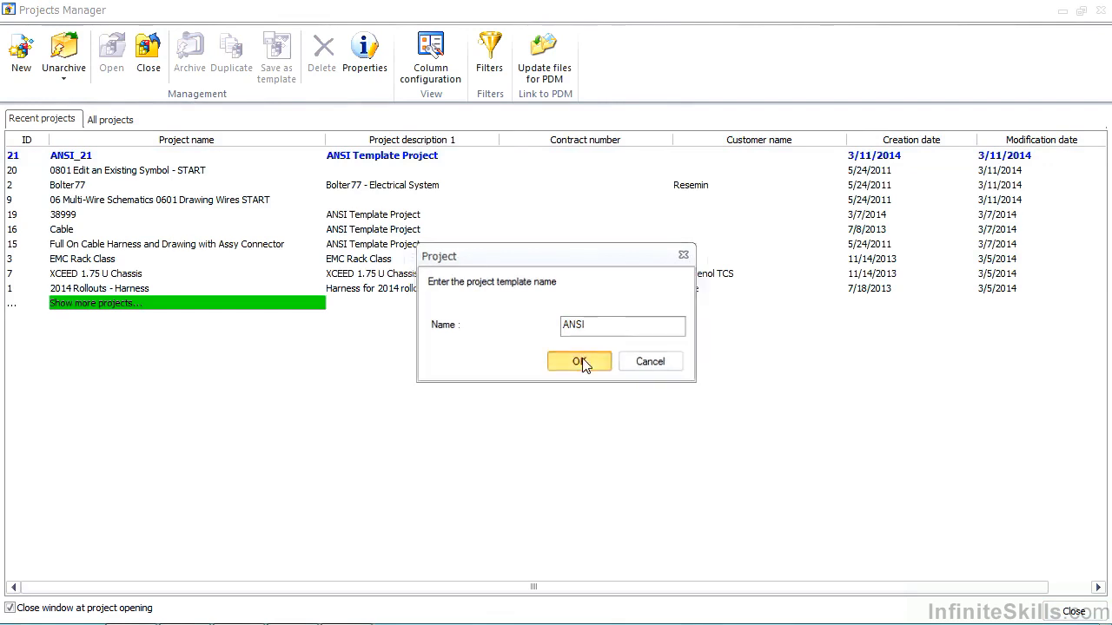
{"action": "left_click", "coordinate": [480, 364]}
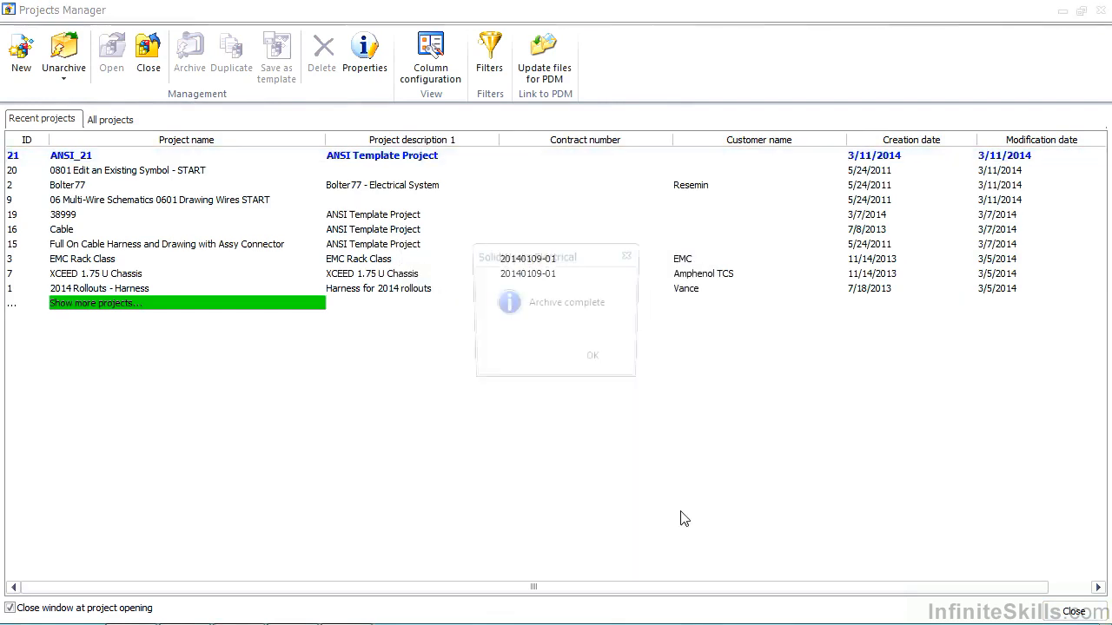
{"action": "left_click", "coordinate": [583, 368]}
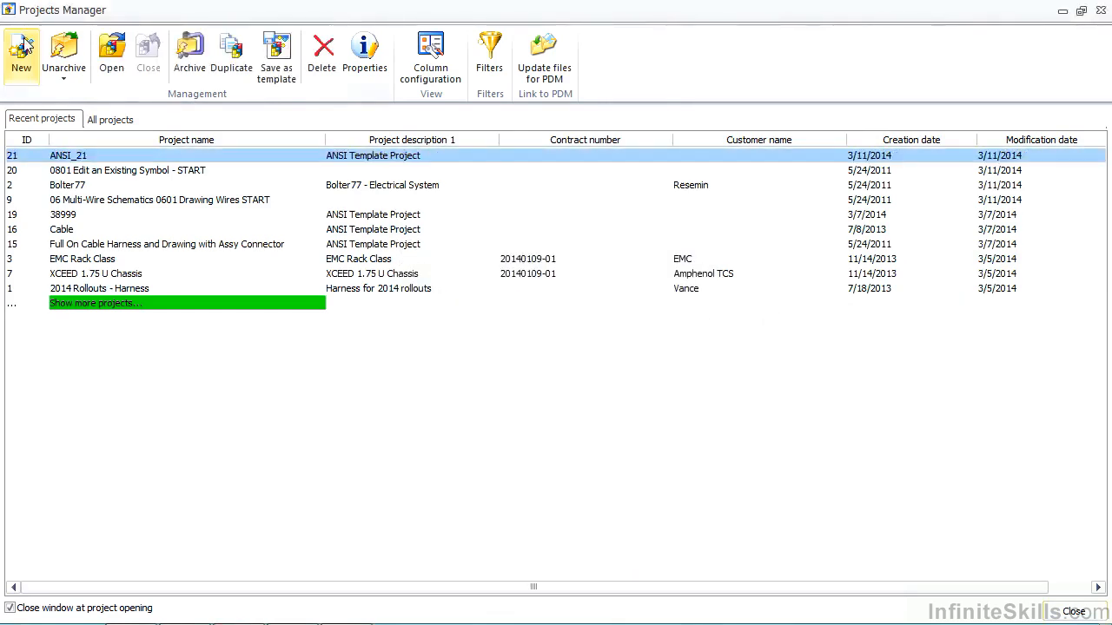
- Create another project from the newly saved ANSI template with its default name and properties
{"action": "left_click", "coordinate": [20, 45]}
{"action": "left_click", "coordinate": [565, 358]}
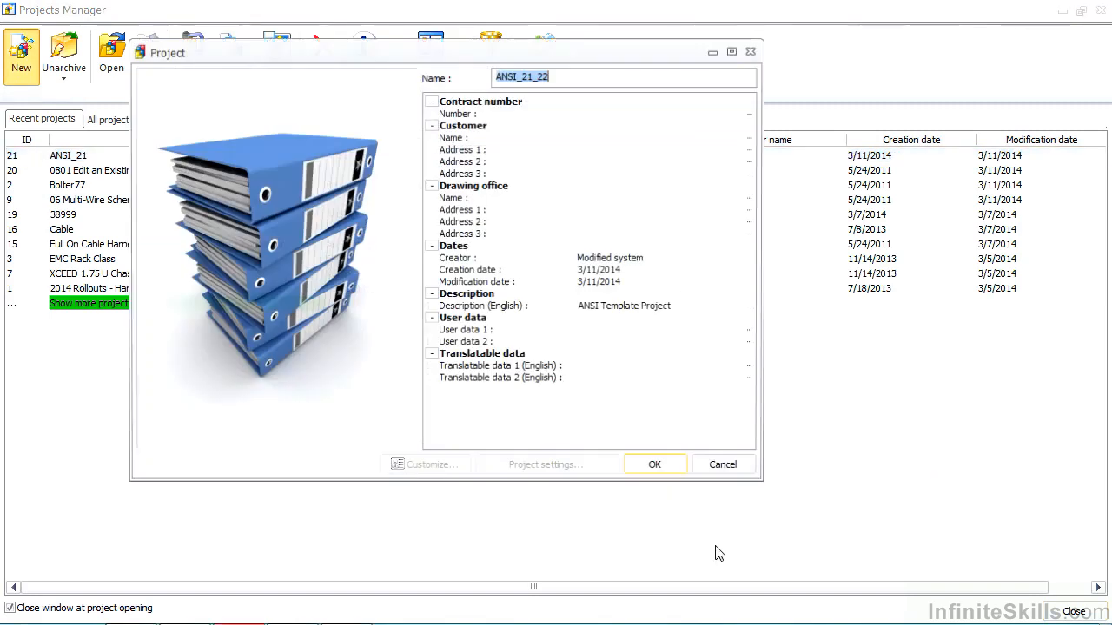
{"action": "left_click", "coordinate": [658, 469]}
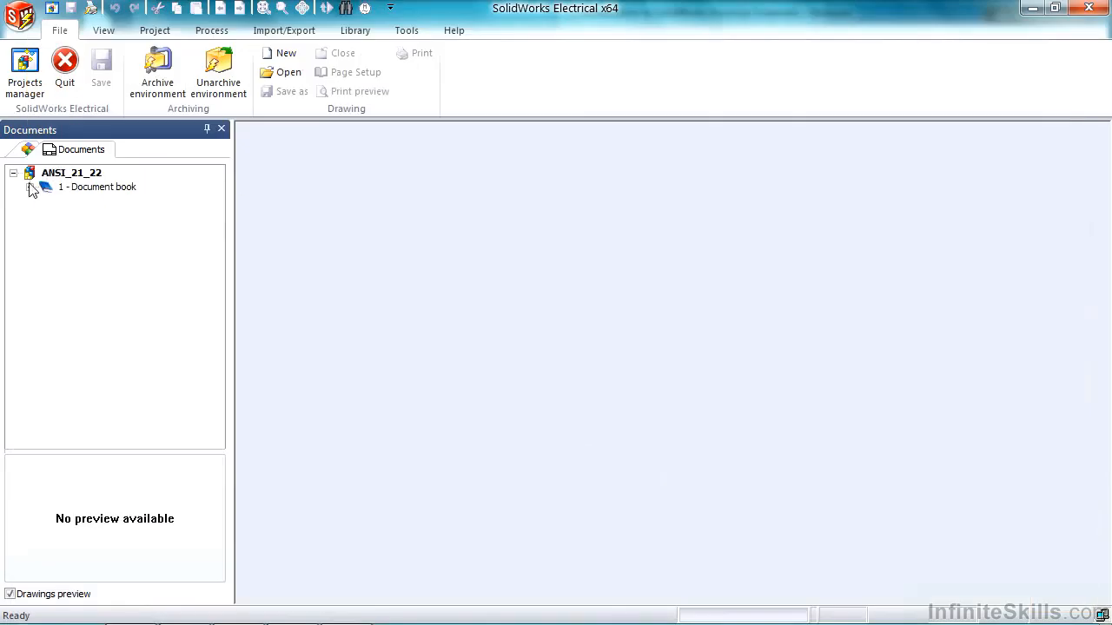
- Open the ANSI_21_22 project's 05 - Control drawing and insert the Control group's gauge circuit macro near the sheet's right border, keeping the paste options
{"action": "left_click", "coordinate": [29, 187]}
{"action": "double_click", "coordinate": [103, 257]}
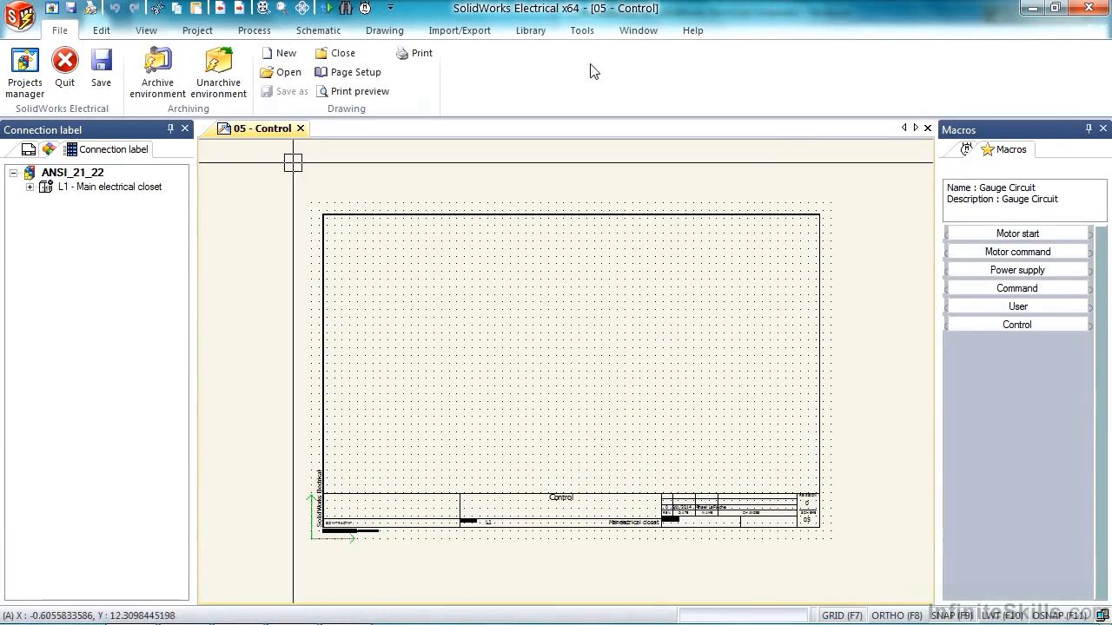
{"action": "left_click", "coordinate": [1034, 327]}
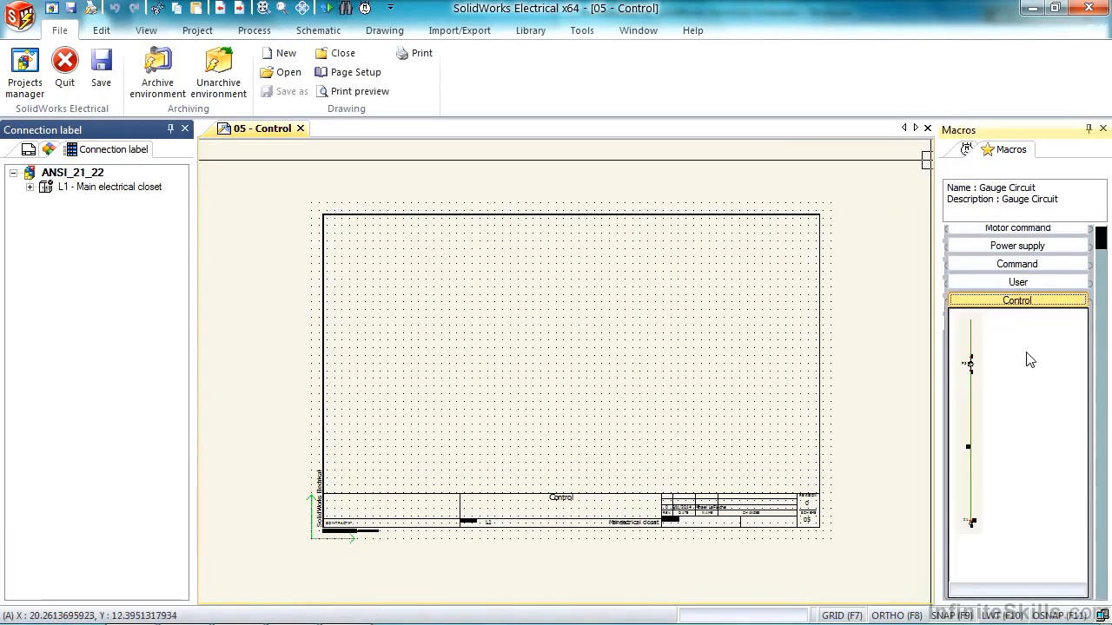
{"action": "mouse_move", "coordinate": [974, 372]}
{"action": "left_mouse_down"}
{"action": "mouse_move", "coordinate": [755, 295]}
{"action": "mouse_move", "coordinate": [776, 280]}
{"action": "mouse_move", "coordinate": [774, 289]}
{"action": "left_mouse_up"}
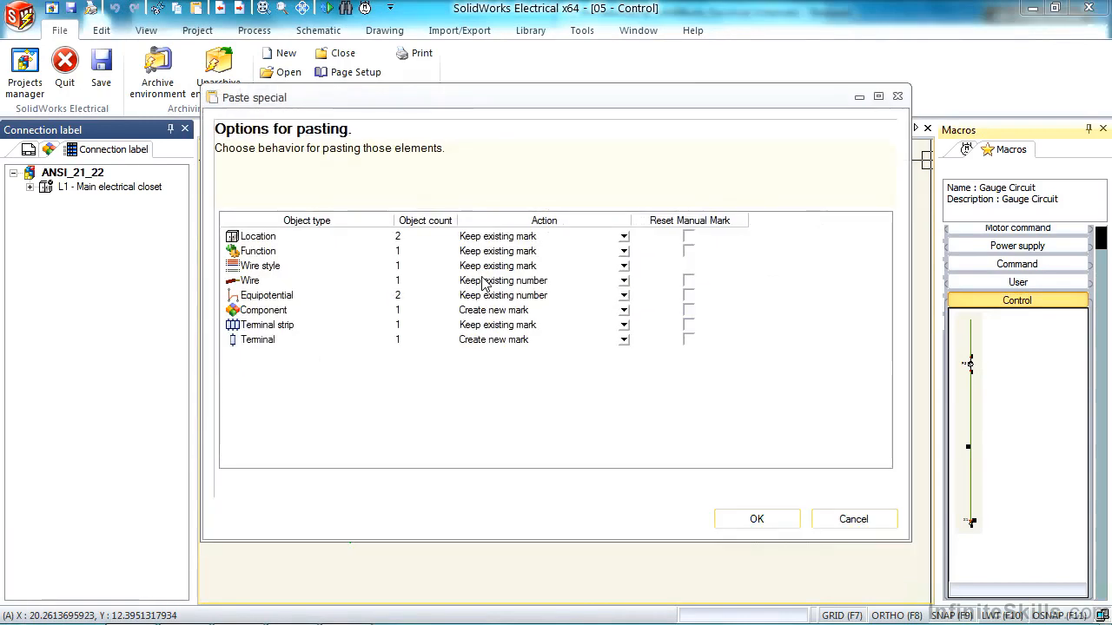
{"action": "left_click", "coordinate": [772, 516]}
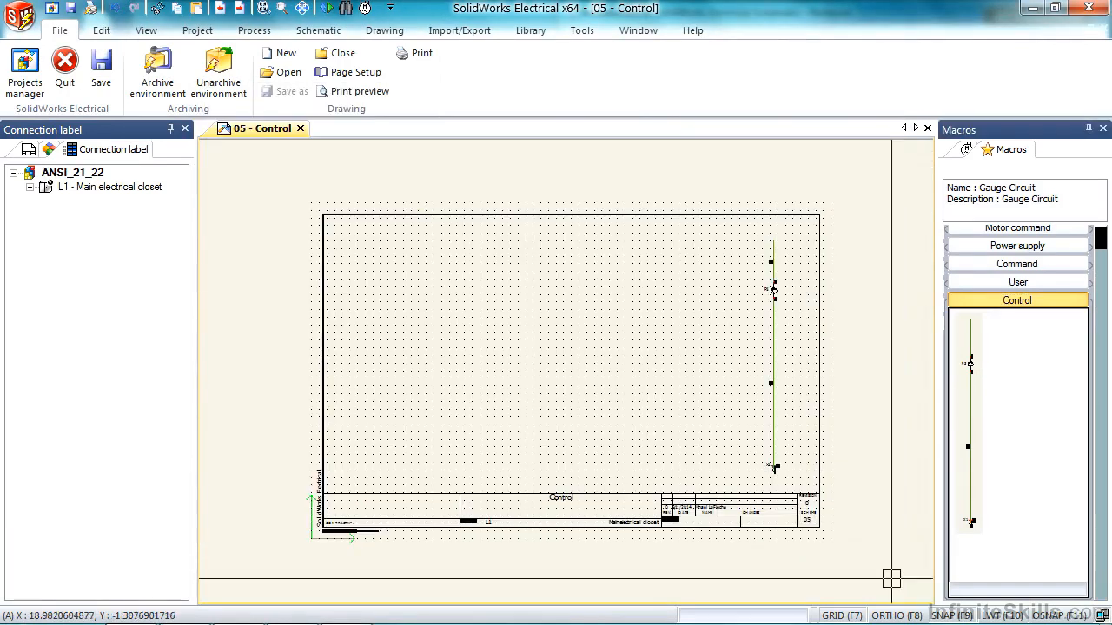